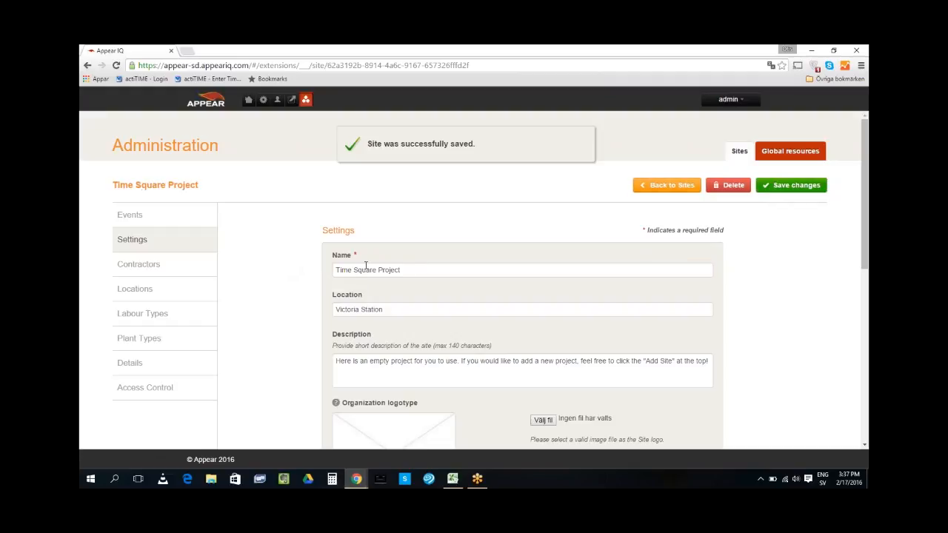
Go back to Current sites, which now lists Time Square Project alongside Sample Project
click(661, 186)
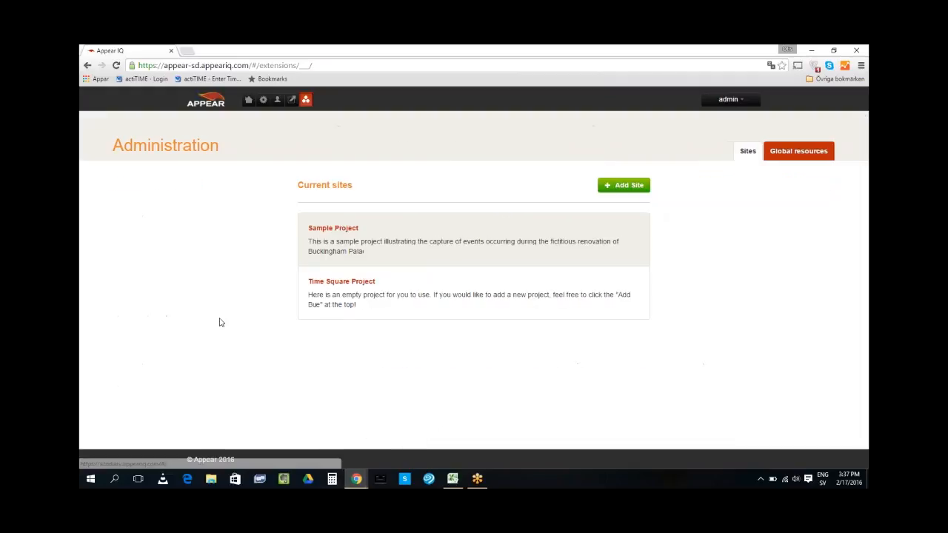
Rename the Sample Project site to London Bridge Project, save it, and return to the platform home page
click(328, 232)
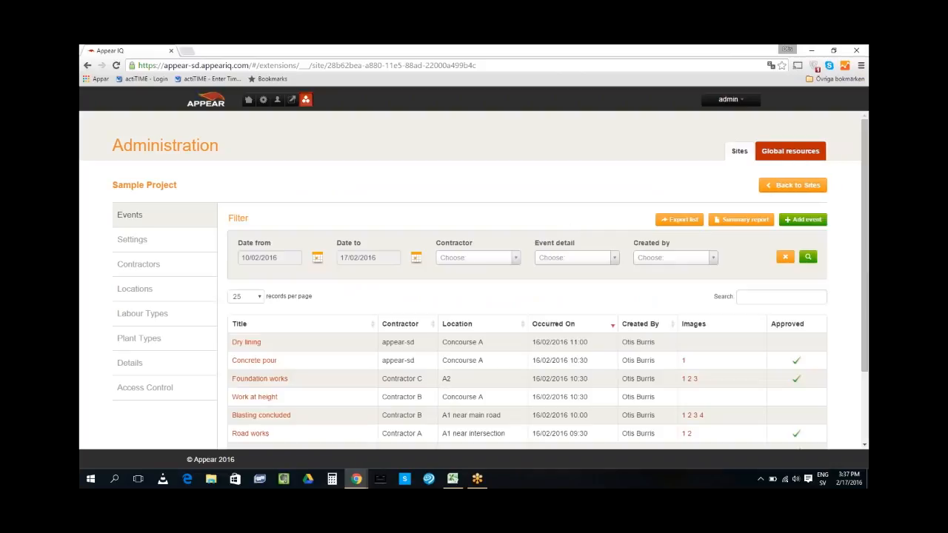
click(133, 239)
double_click(349, 270)
text(London Bridge Project)
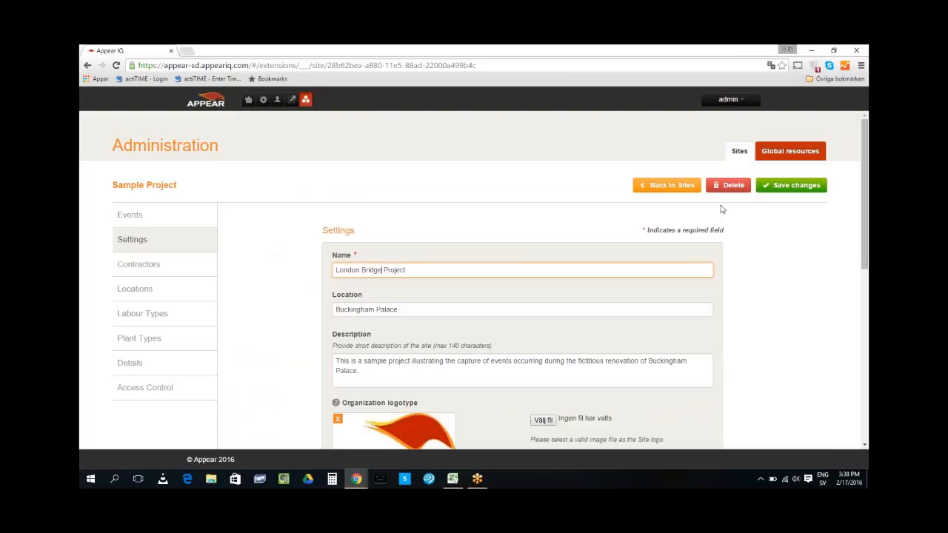
click(815, 186)
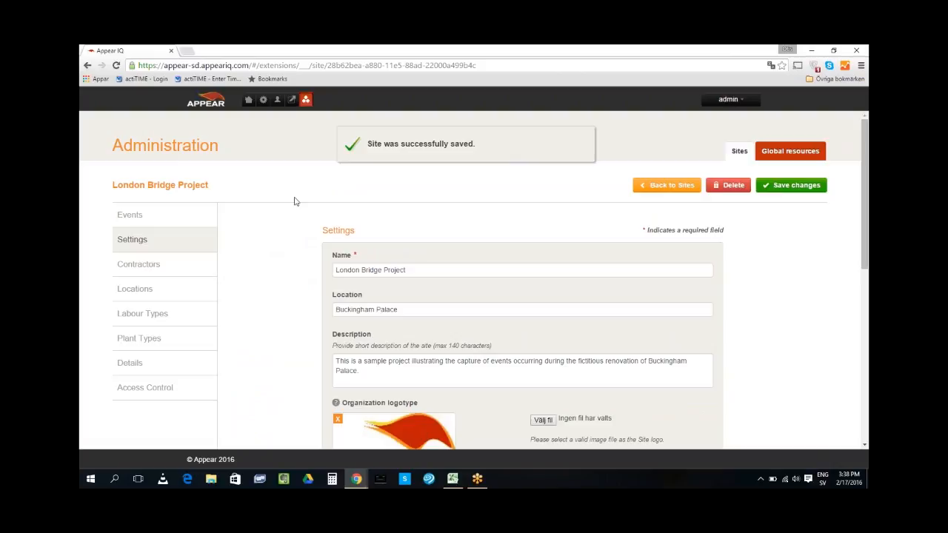
click(249, 101)
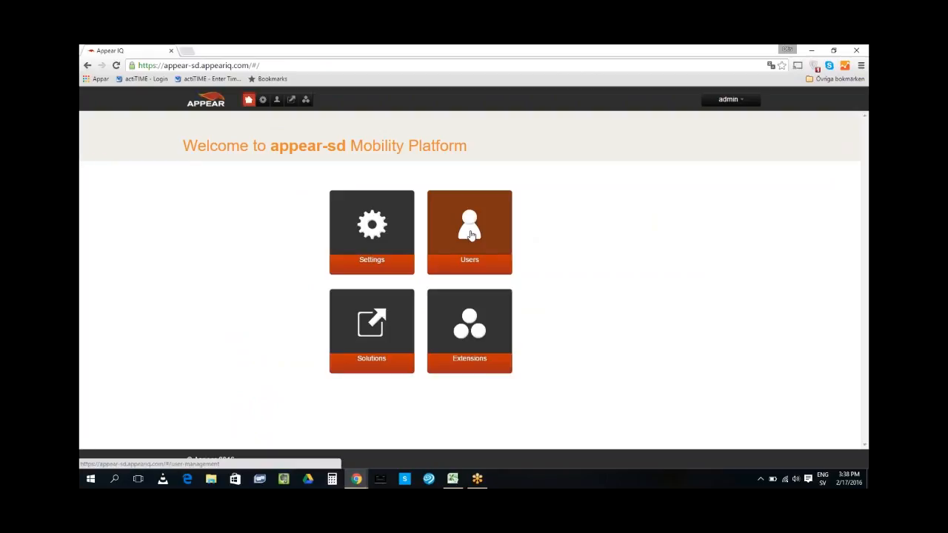
Start a new user in User Management and enter the username and full name
click(469, 235)
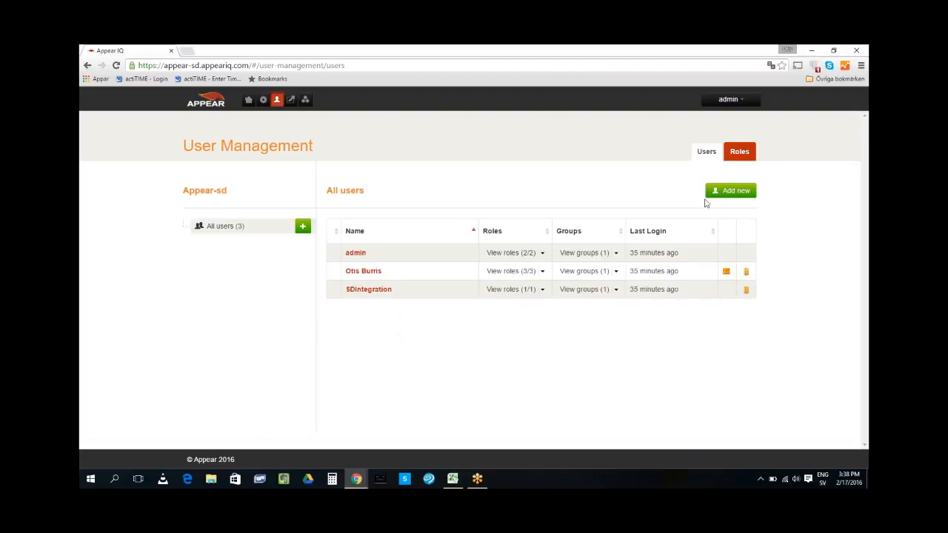
click(745, 193)
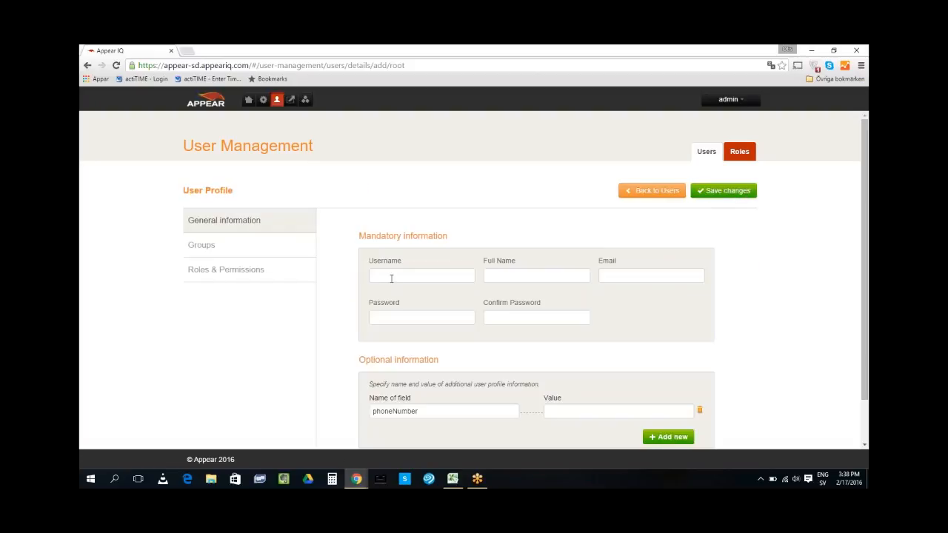
click(402, 274)
text(Vince)
click(547, 274)
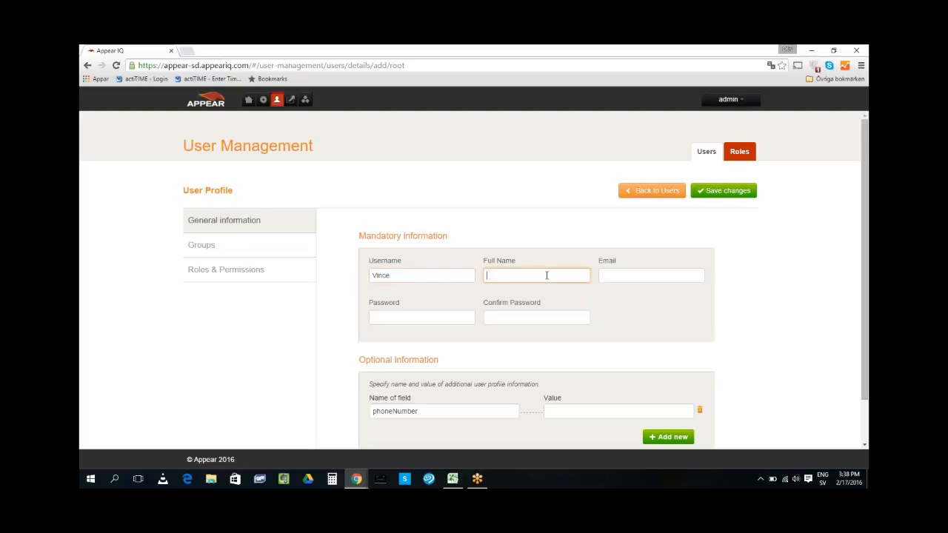
Enter the user's e-mail address and password, then go to Roles & Permissions
click(676, 277)
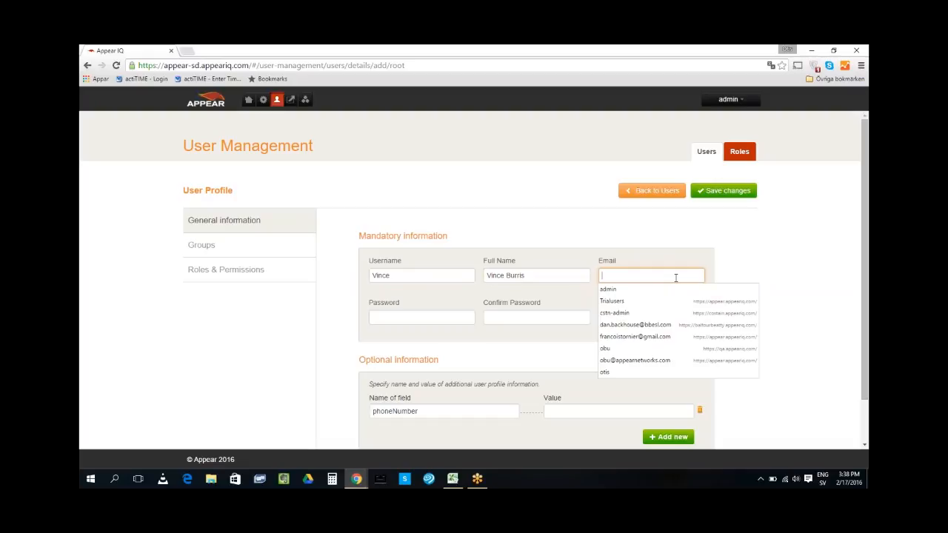
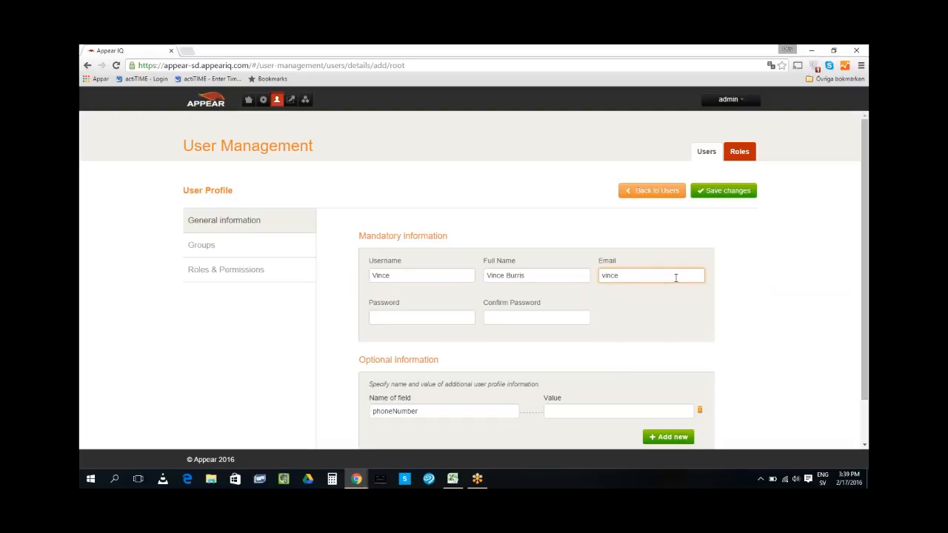
click(408, 316)
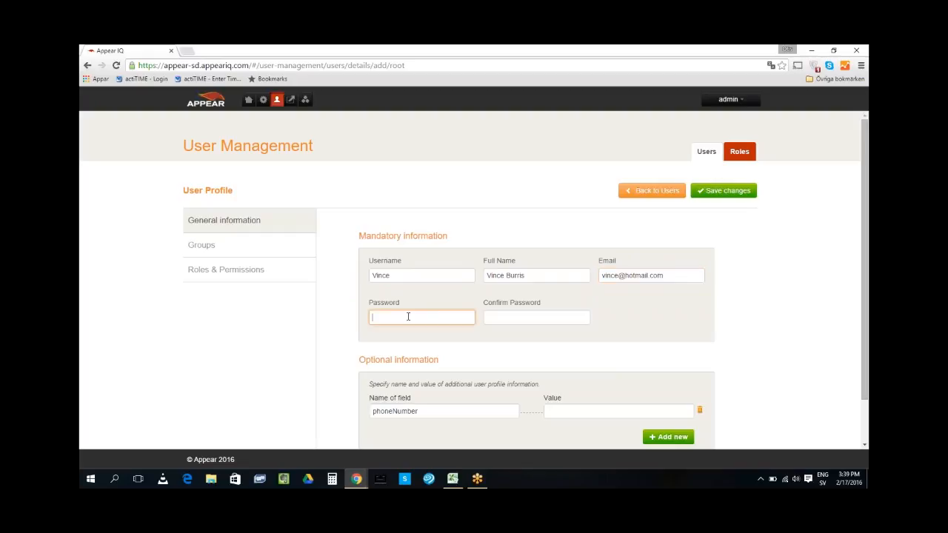
text(•••••)
key(Tab)
text(•••••)
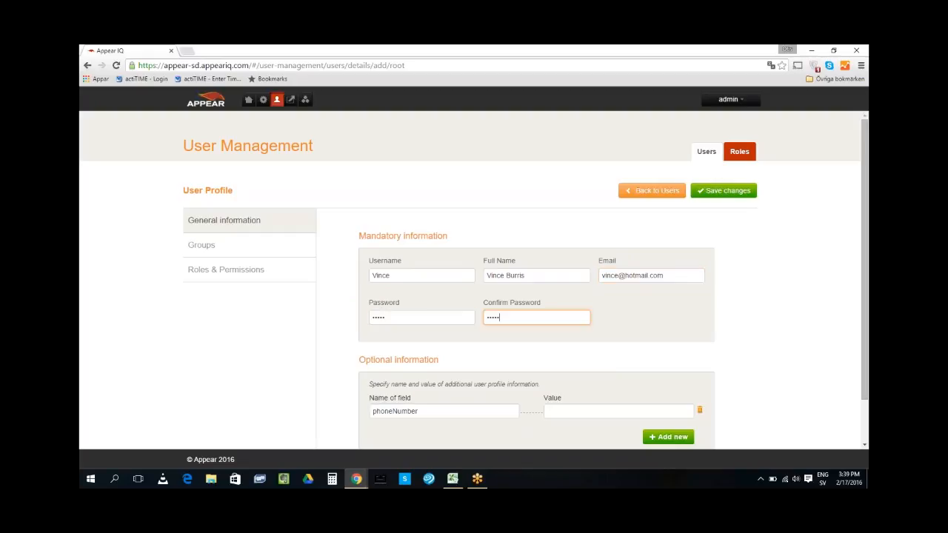
click(212, 271)
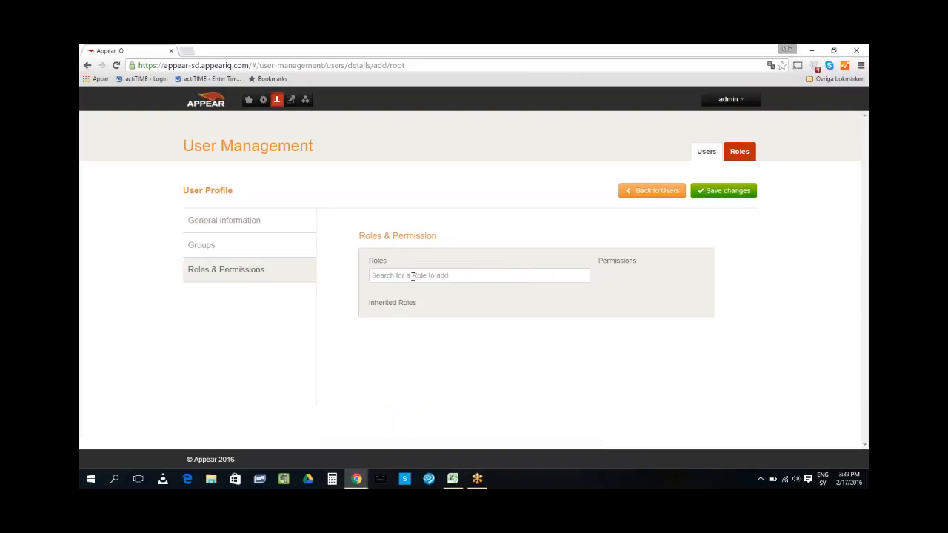
Dismiss the save-password prompt and assign the device, backoffice-user and Site Diary Administrator roles
click(414, 276)
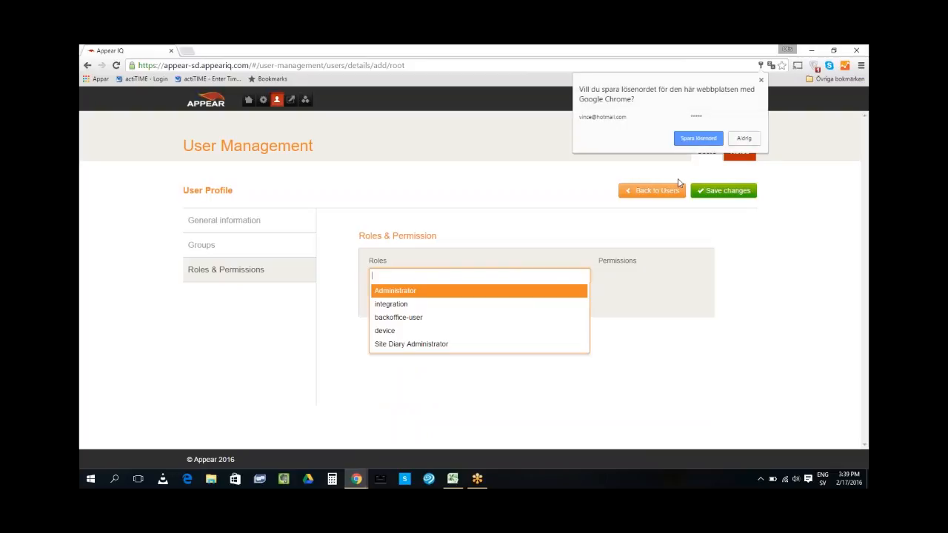
click(743, 139)
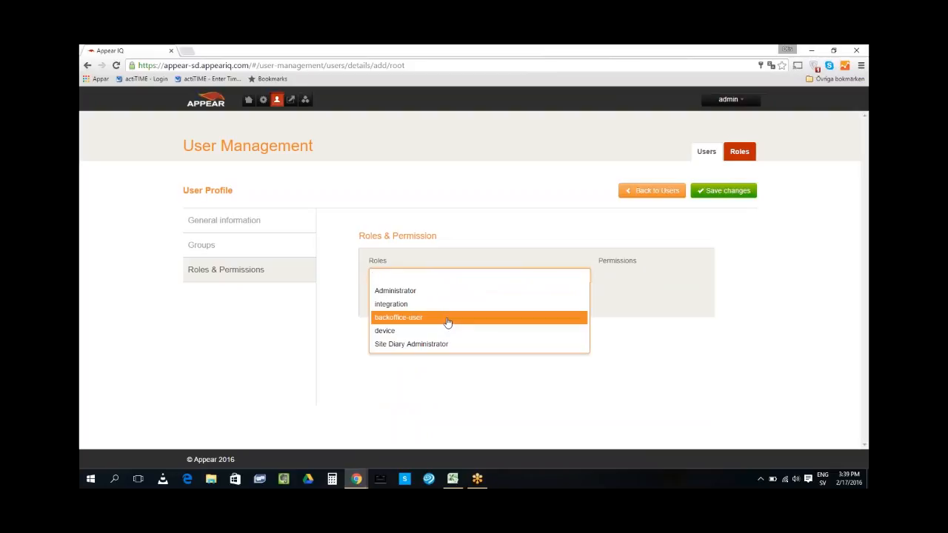
click(389, 331)
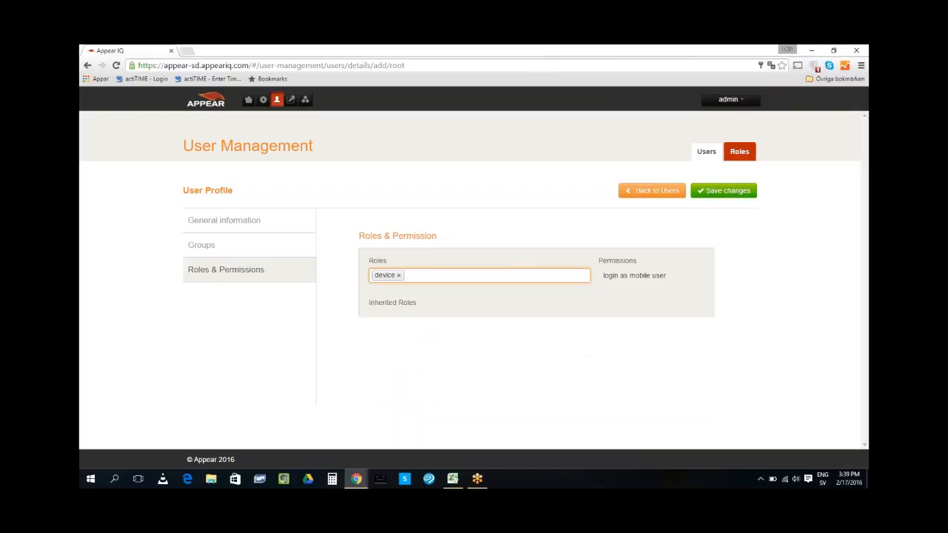
click(429, 275)
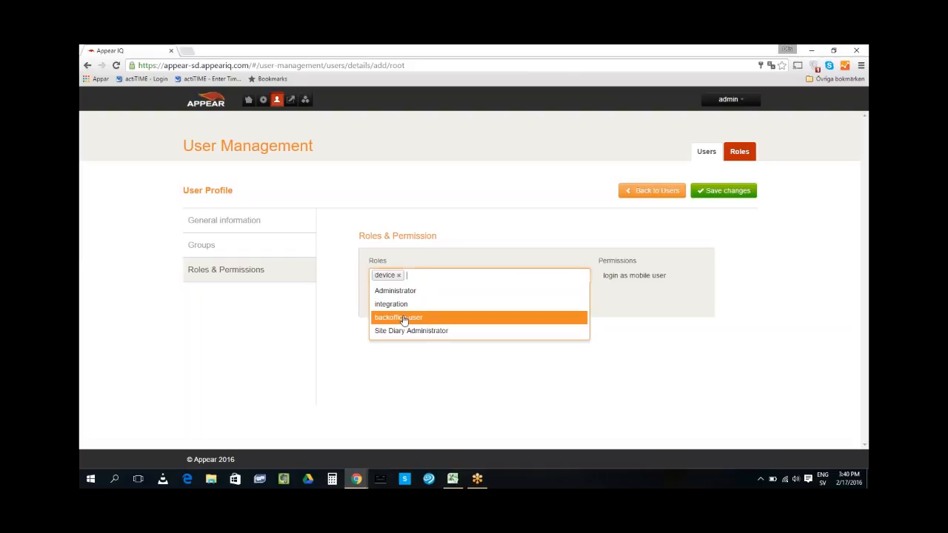
click(404, 320)
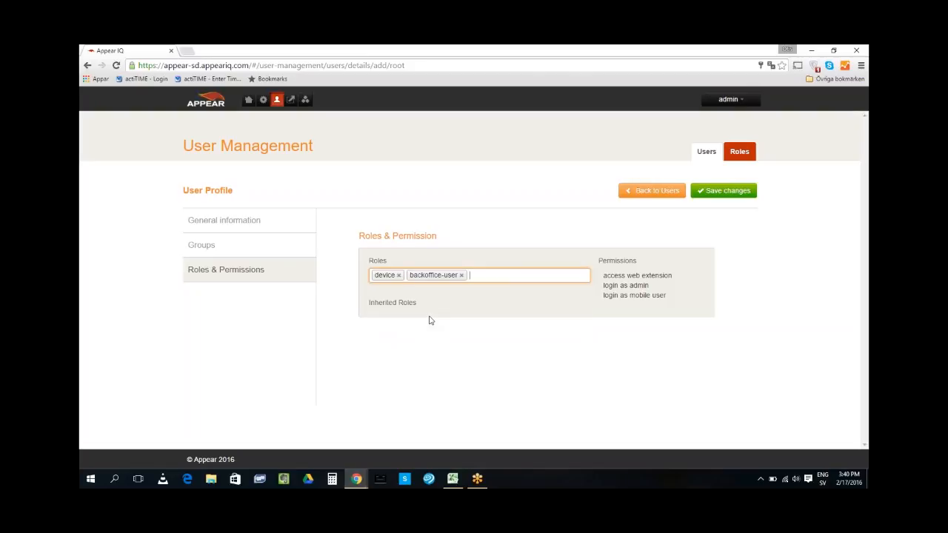
click(503, 275)
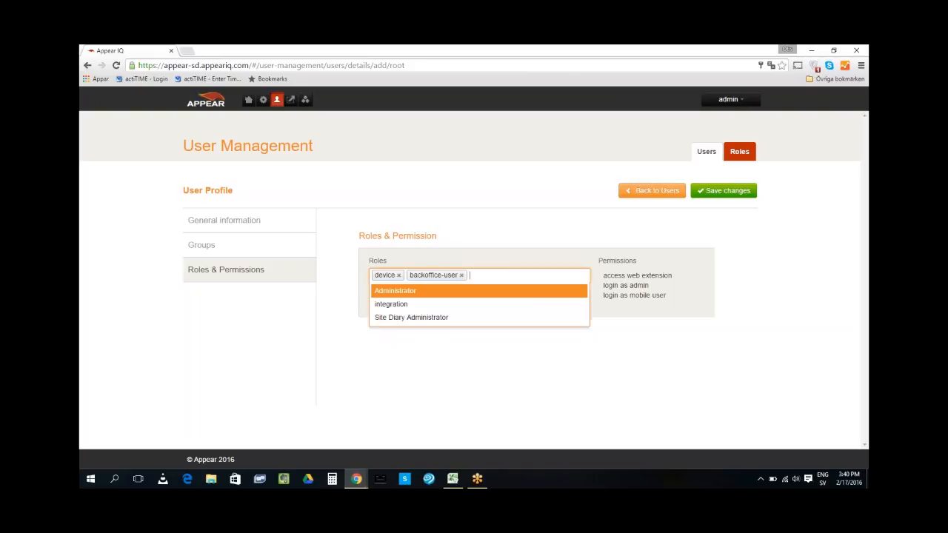
click(417, 324)
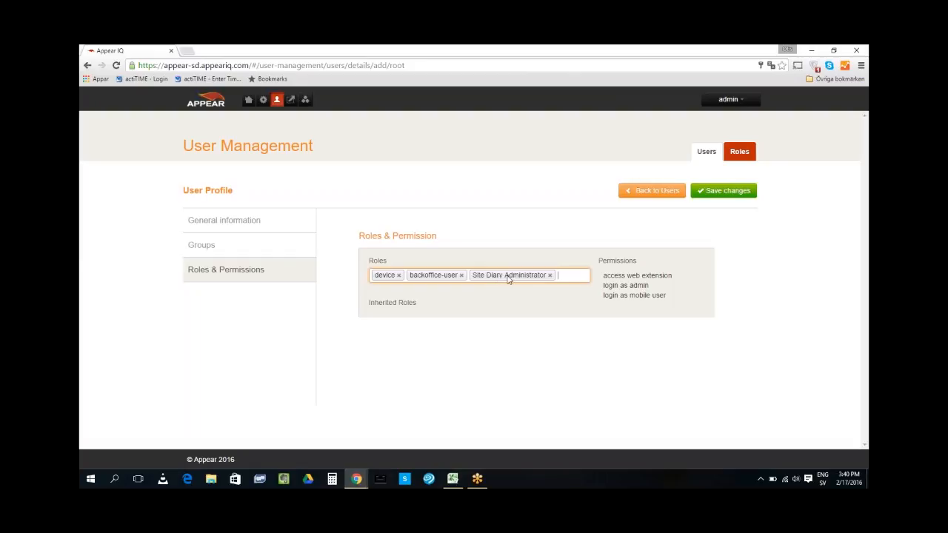
Remove Site Diary Administrator and a briefly added Administrator, keeping only device and backoffice-user
click(550, 275)
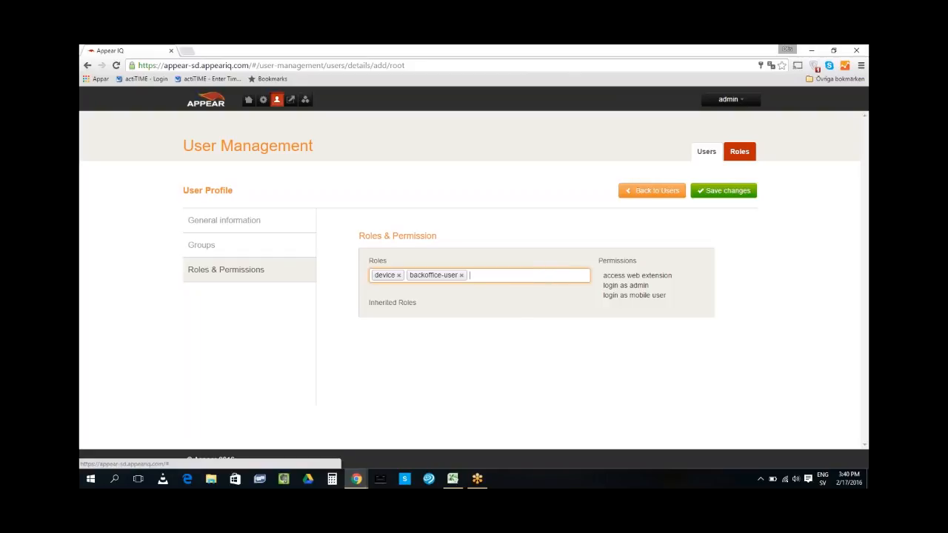
click(501, 276)
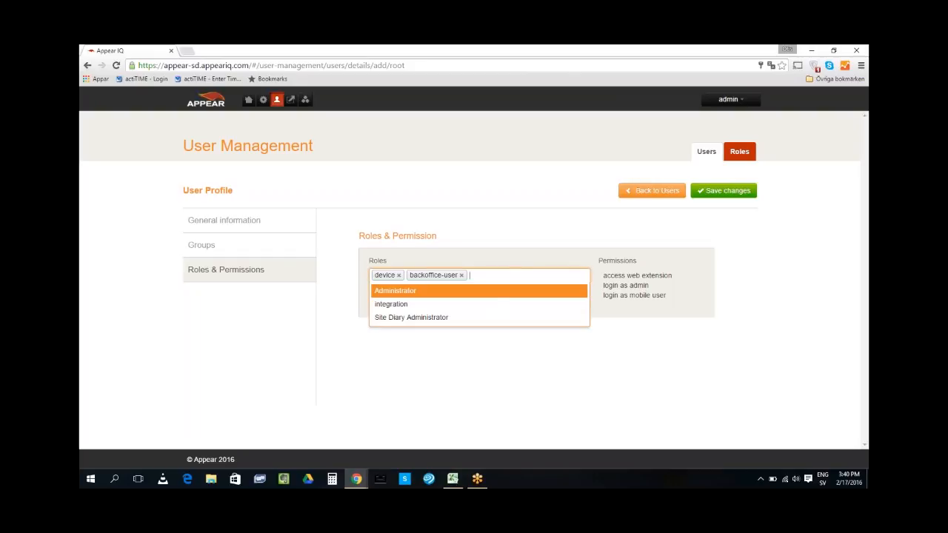
click(406, 296)
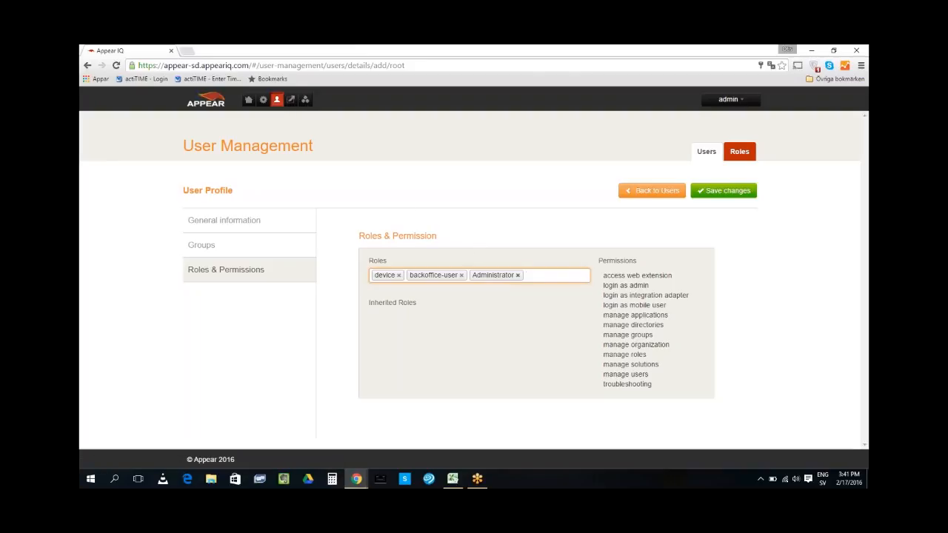
click(518, 276)
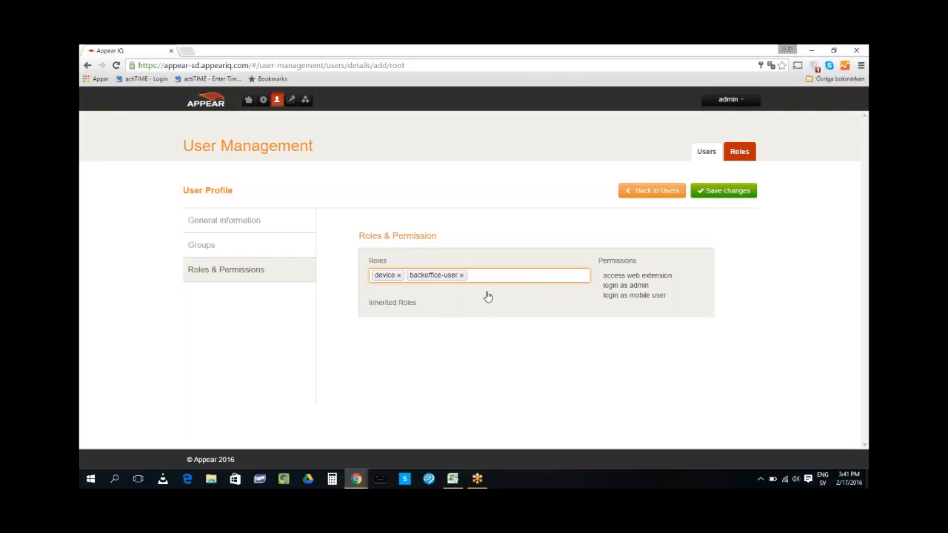
Review the user's Groups, save the new user, and return to All users
click(217, 250)
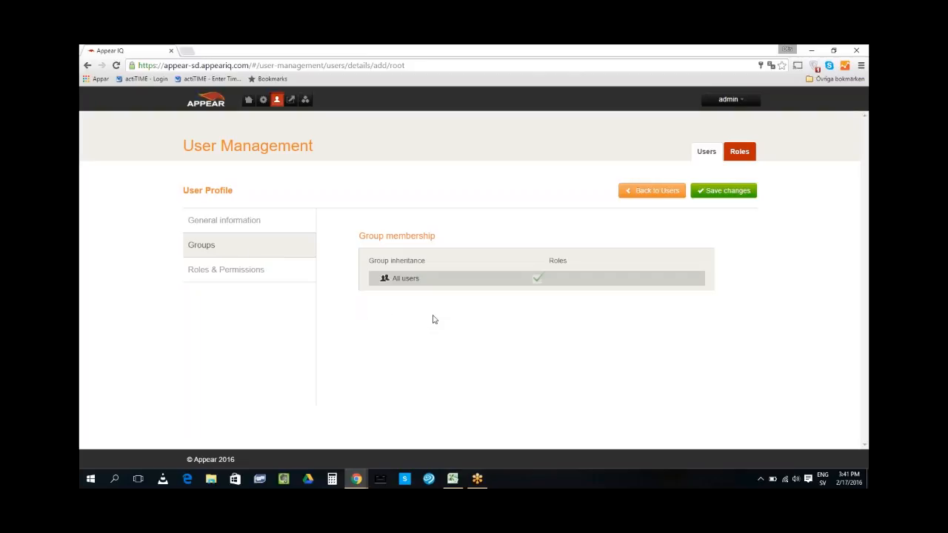
click(213, 274)
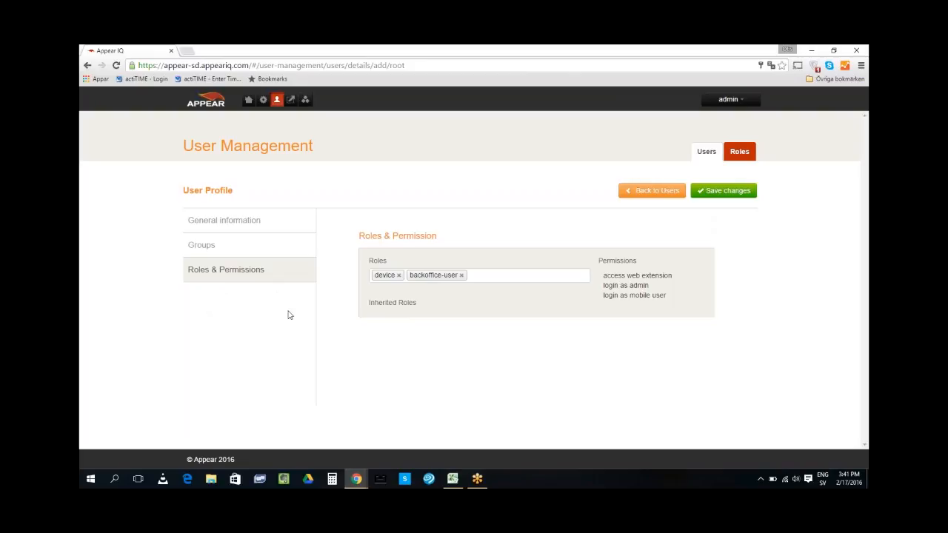
click(729, 191)
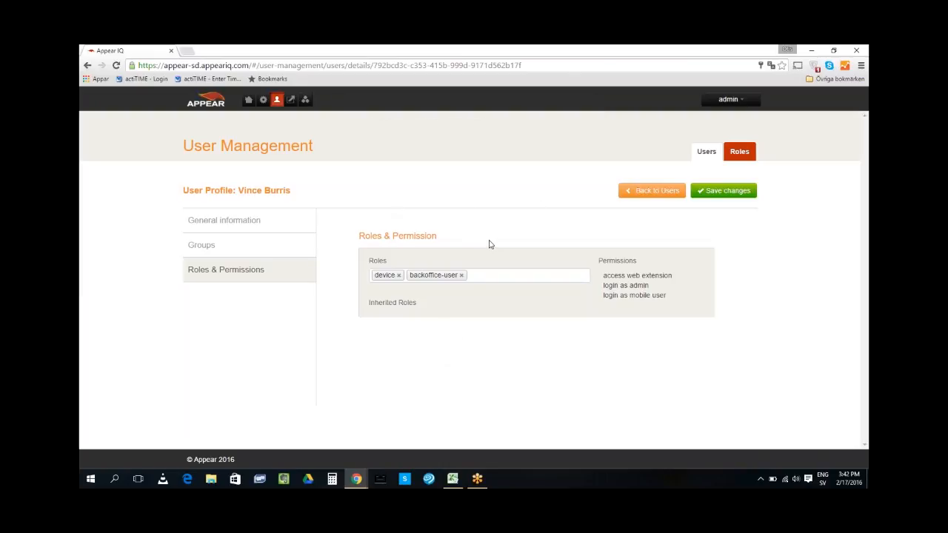
click(630, 192)
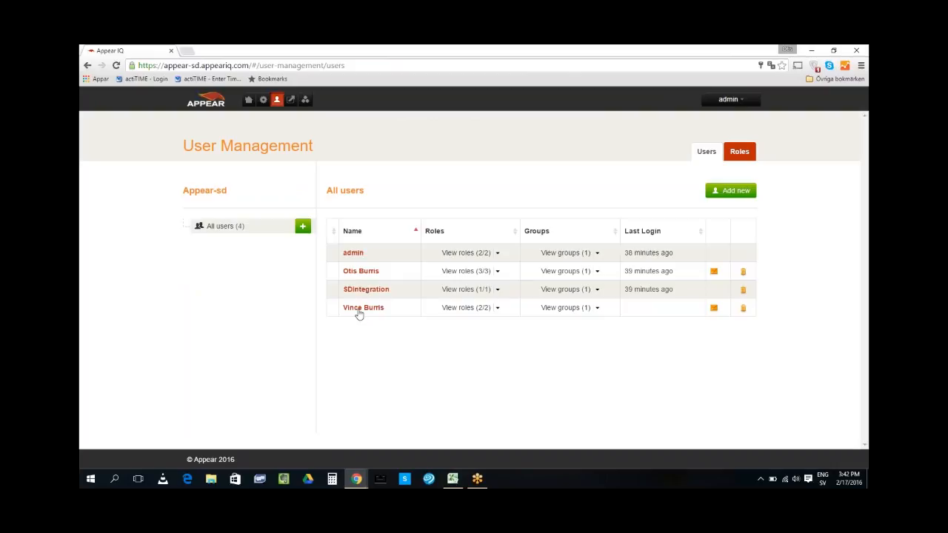
Add another user, entering the full name, e-mail address, password and password confirmation
click(717, 192)
click(383, 275)
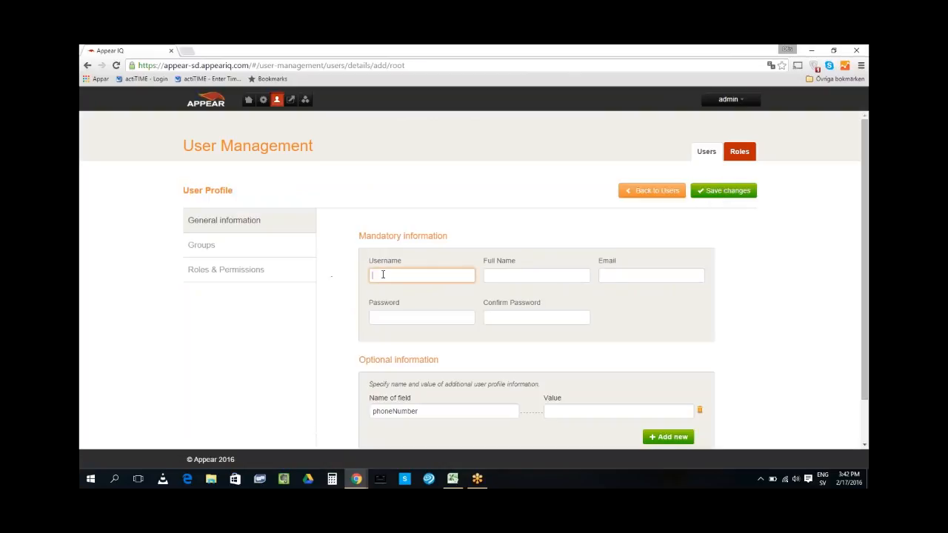
click(511, 275)
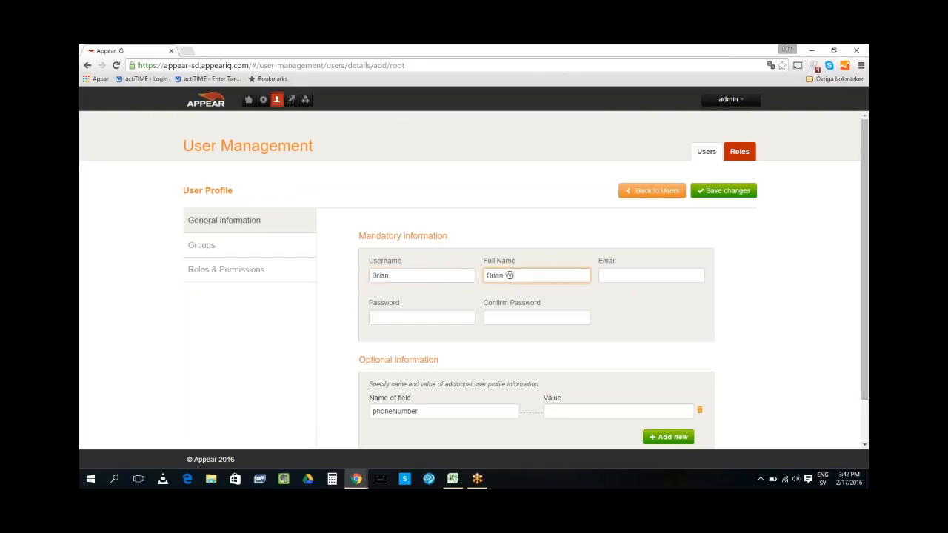
click(637, 275)
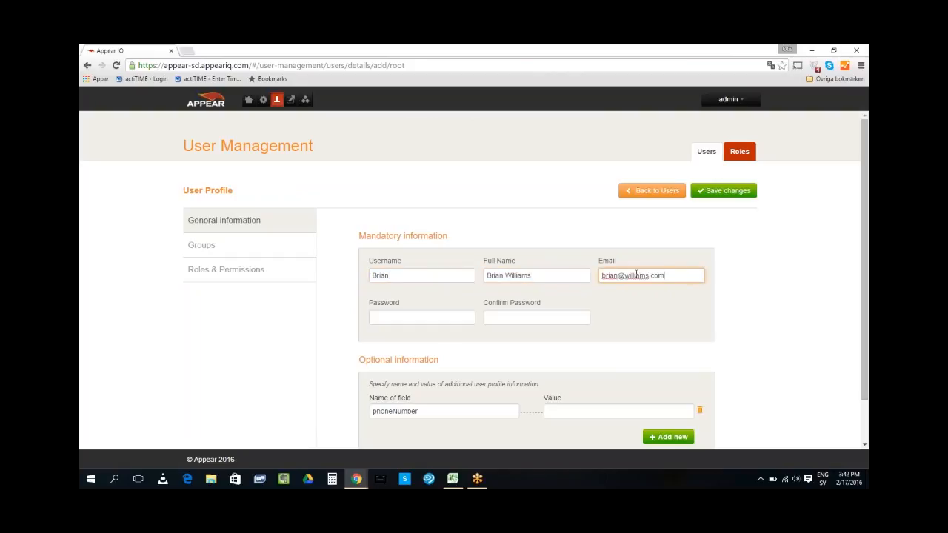
click(392, 318)
text(•••••)
click(519, 317)
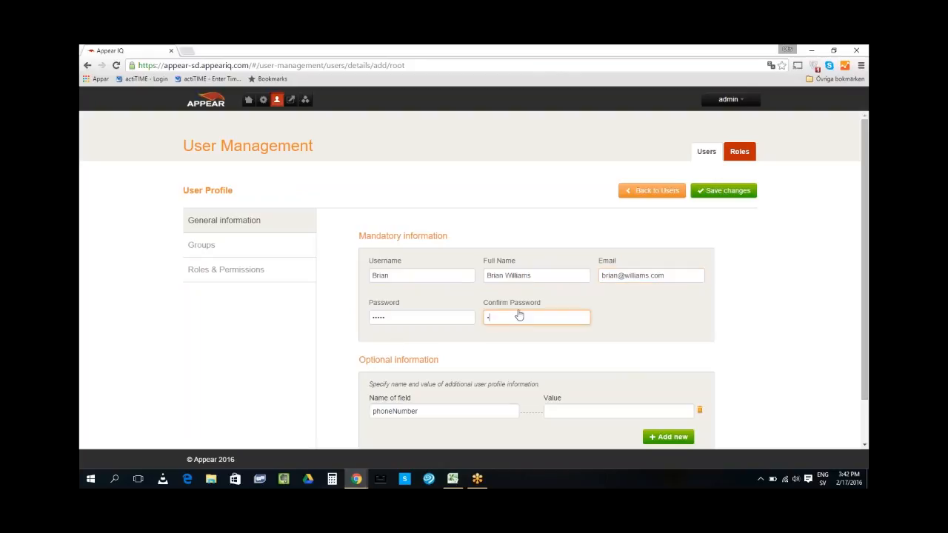
text(•••••)
Give the second user the device and backoffice-user roles and save it
click(233, 271)
click(423, 275)
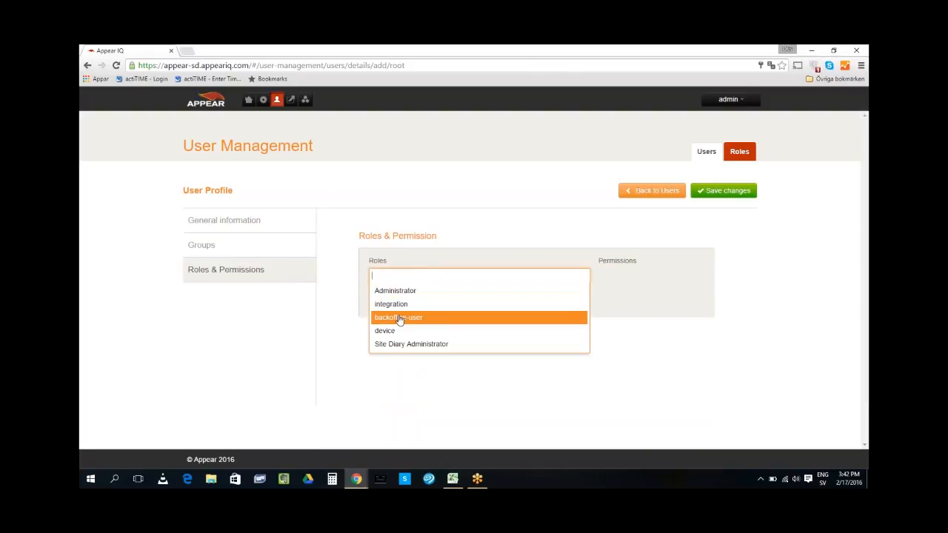
click(390, 332)
click(425, 275)
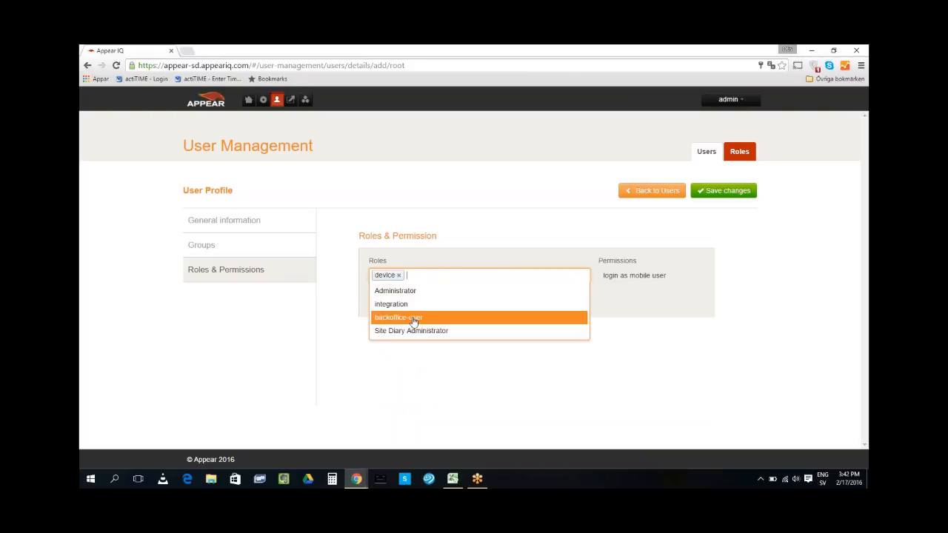
click(412, 318)
click(724, 191)
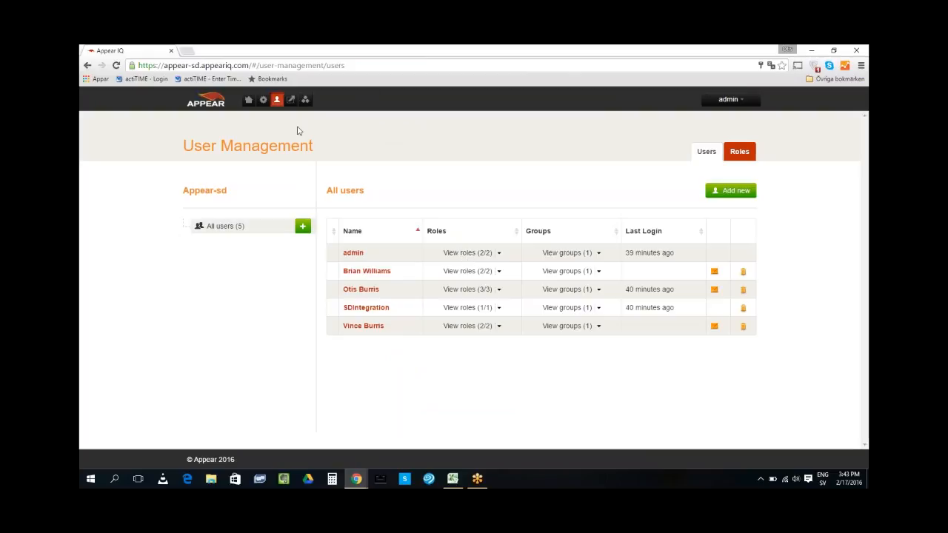
Open Solution management, showing the appear-sd solution with 1 member and 2 apps
click(291, 99)
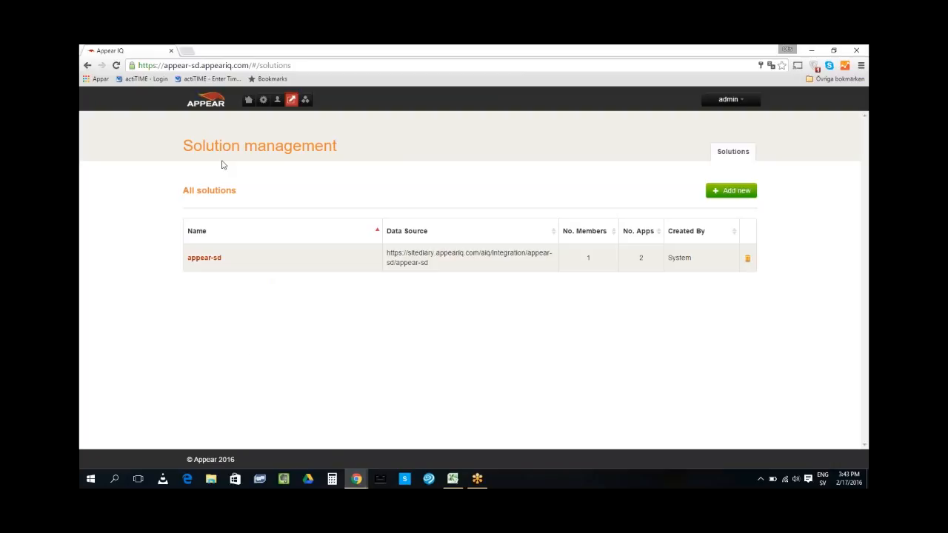
Add the two new users to appear-sd's Members, bringing the list to three
click(206, 261)
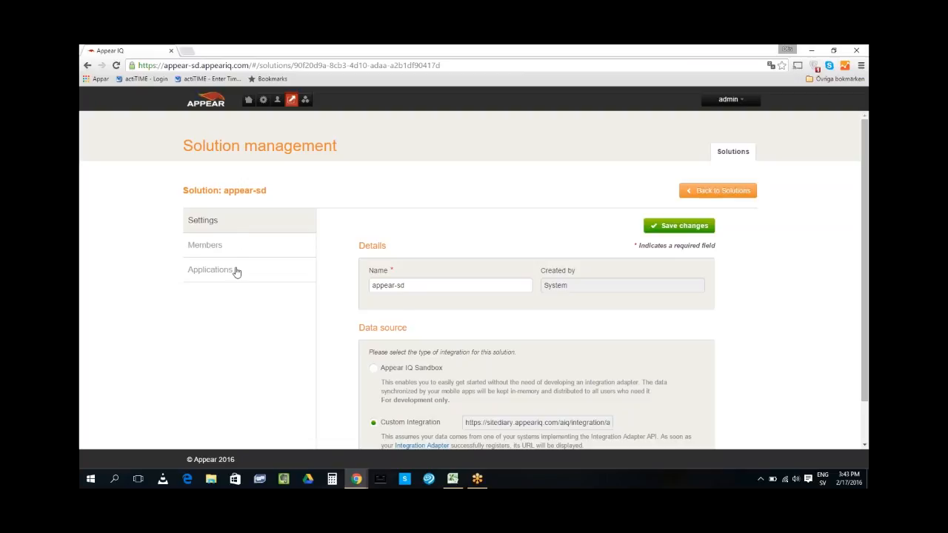
click(203, 246)
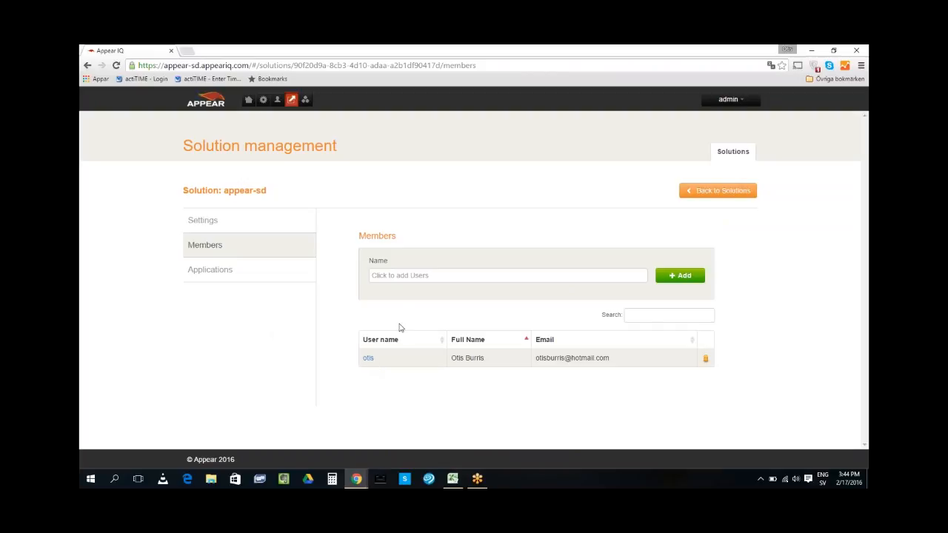
click(392, 276)
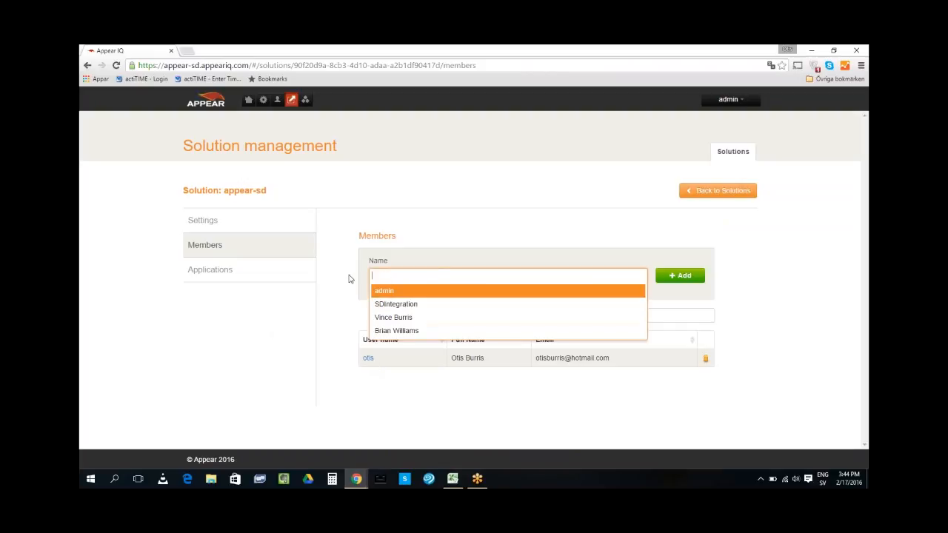
click(416, 323)
click(444, 275)
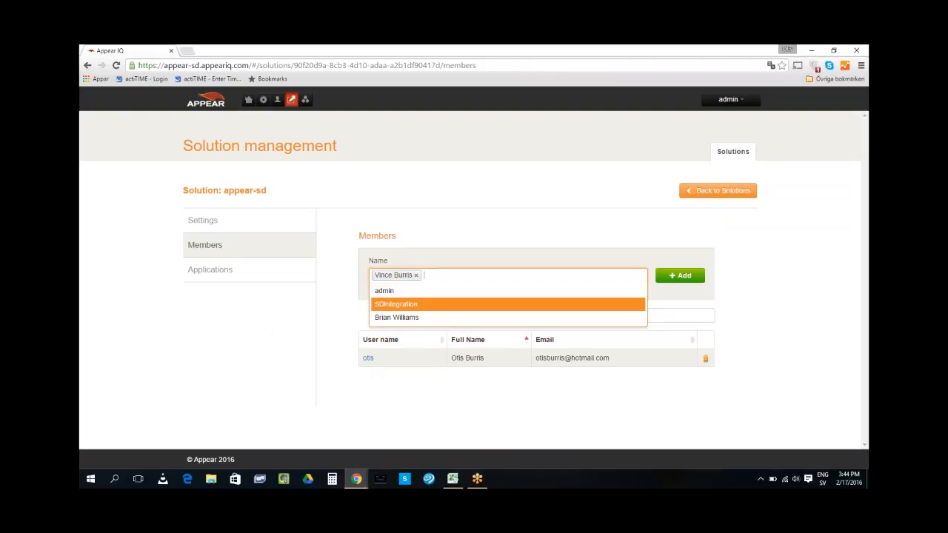
click(419, 319)
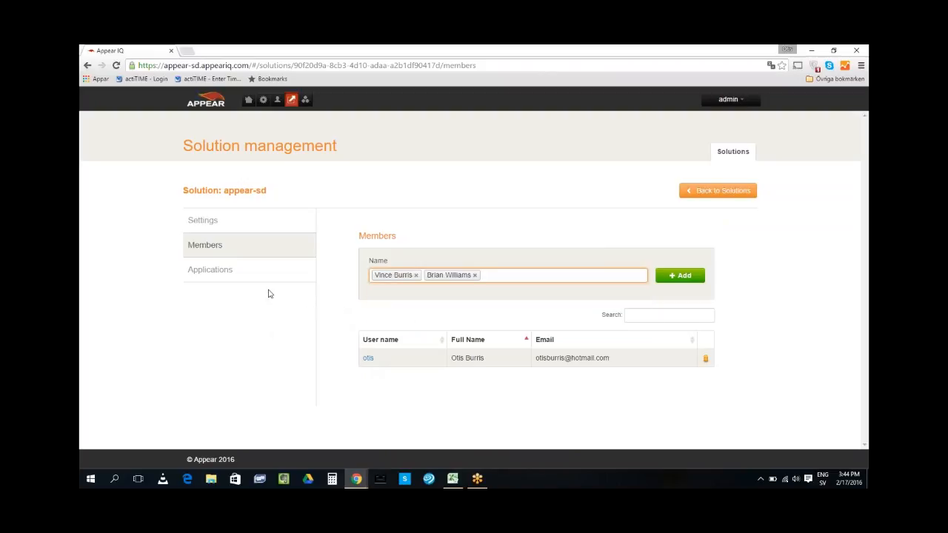
click(691, 275)
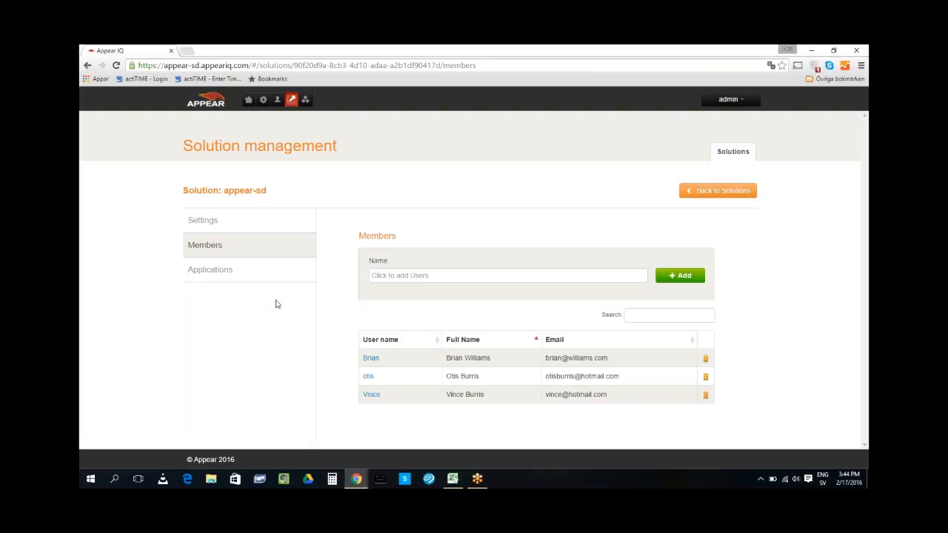
Browse appear-sd's Feedback and Diary applications, then return to its Settings page
click(212, 274)
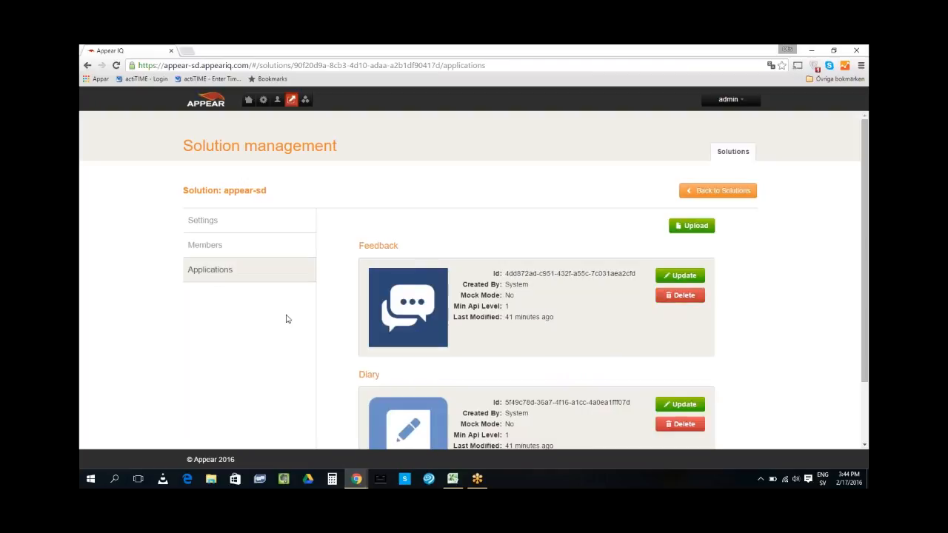
scroll(287, 318, down, 1)
scroll(288, 318, up, 1)
scroll(287, 319, down, 1)
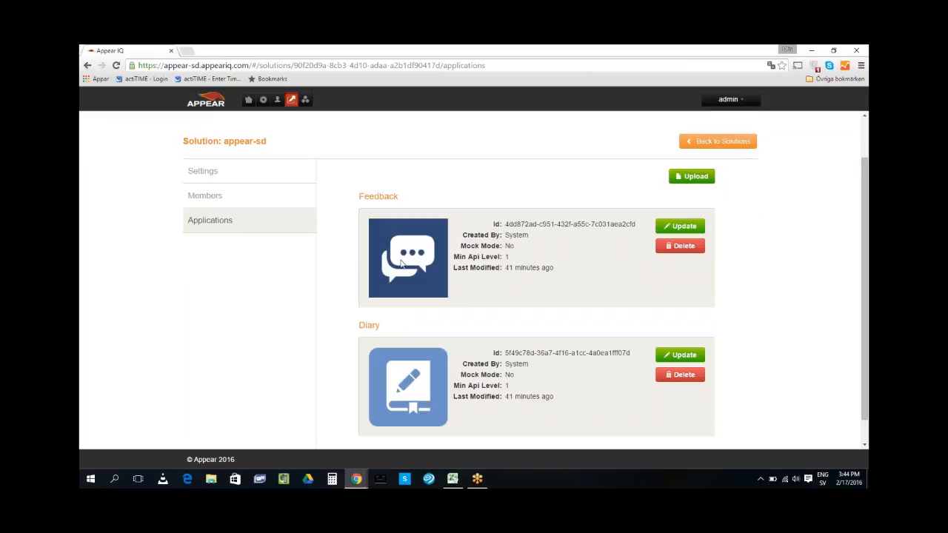
scroll(307, 268, up, 1)
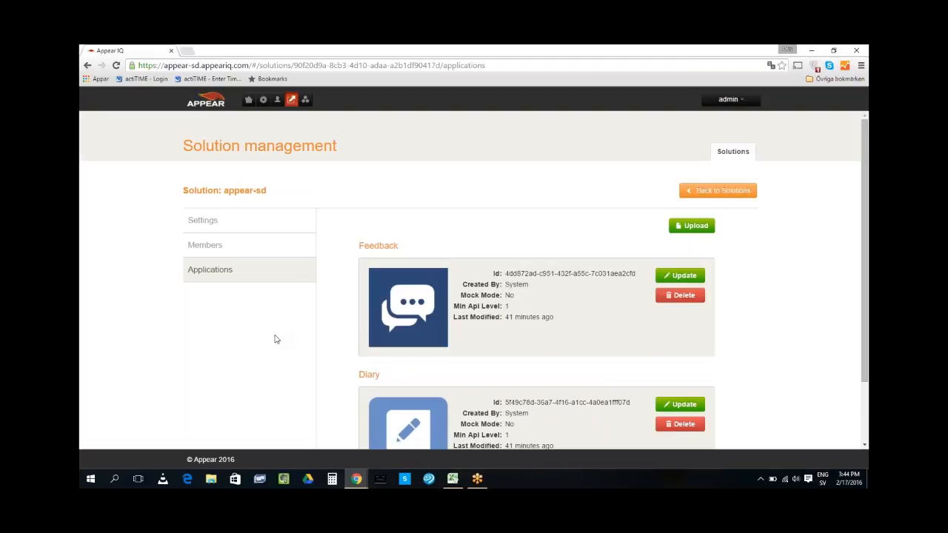
click(205, 220)
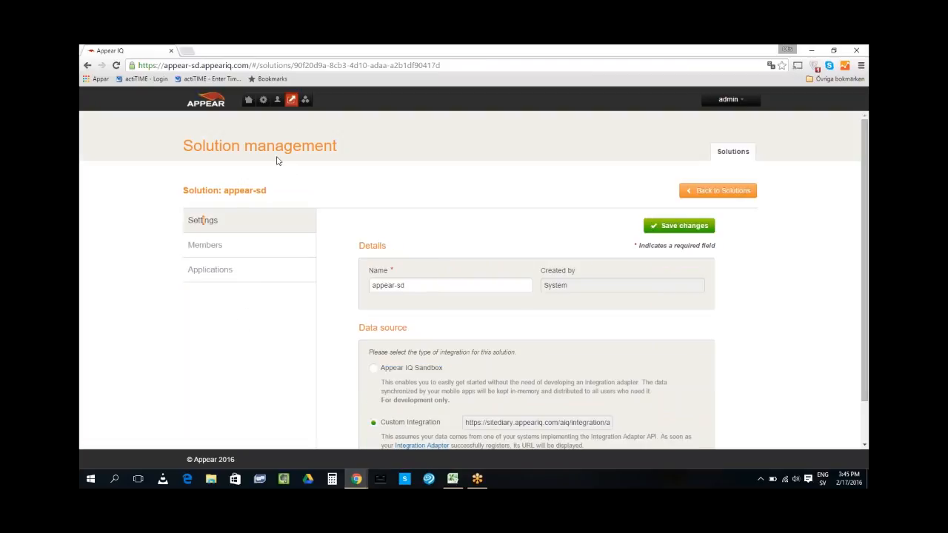
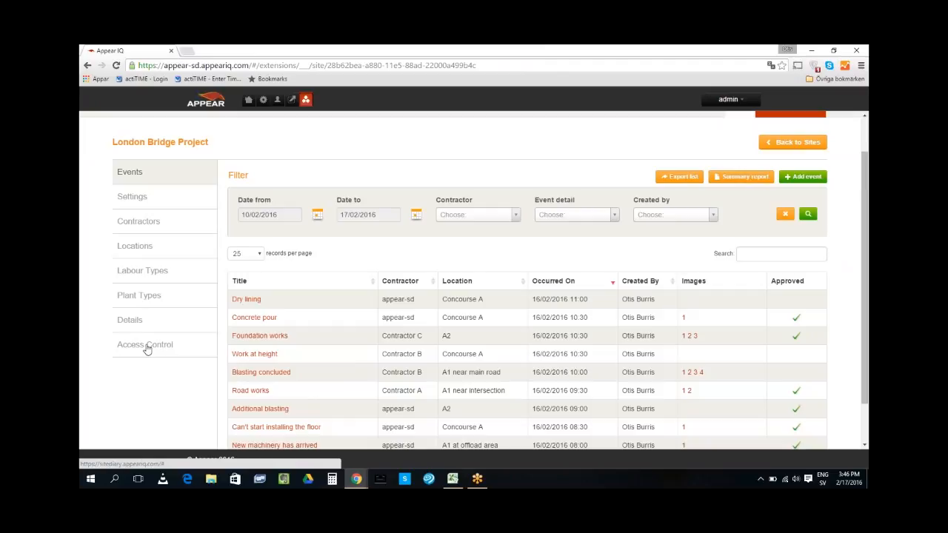
Grant the third listed user Power User access to London Bridge Project and save the site
click(152, 347)
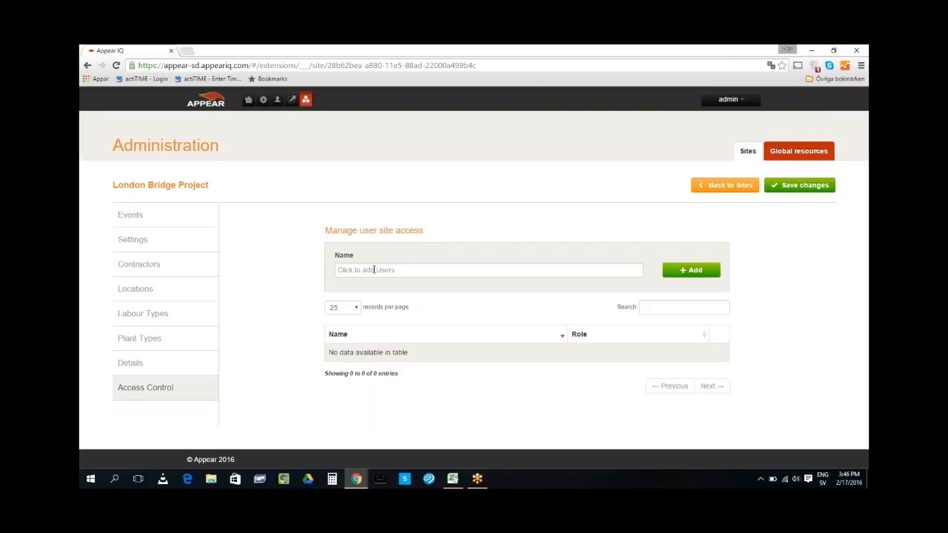
click(373, 270)
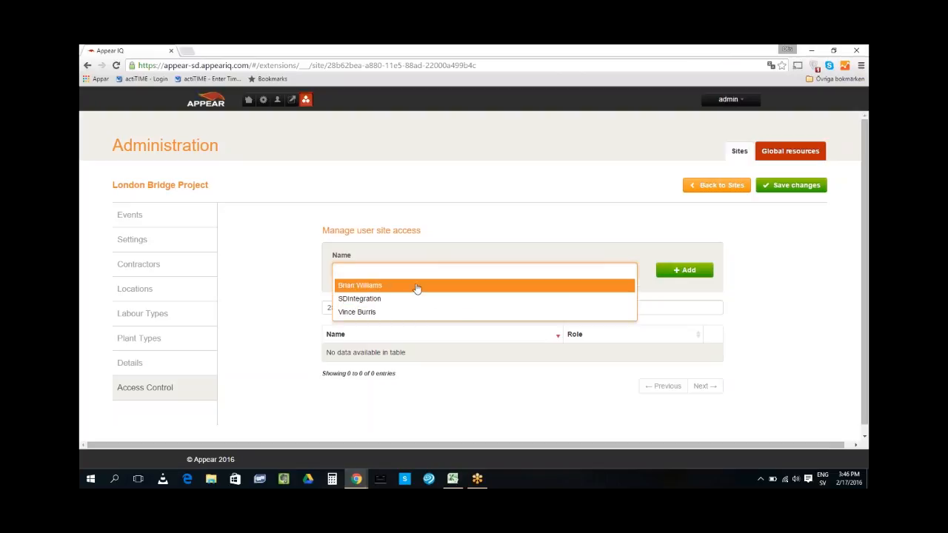
click(382, 314)
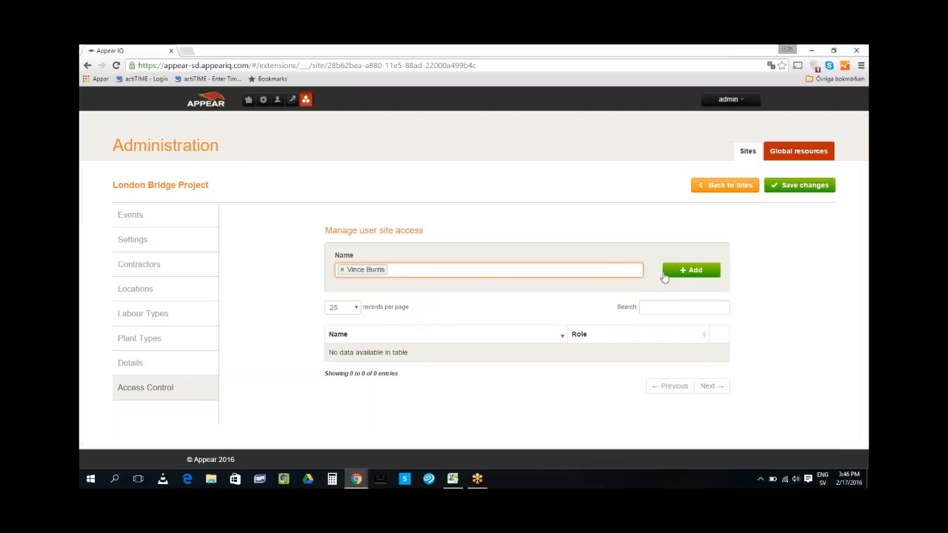
click(675, 274)
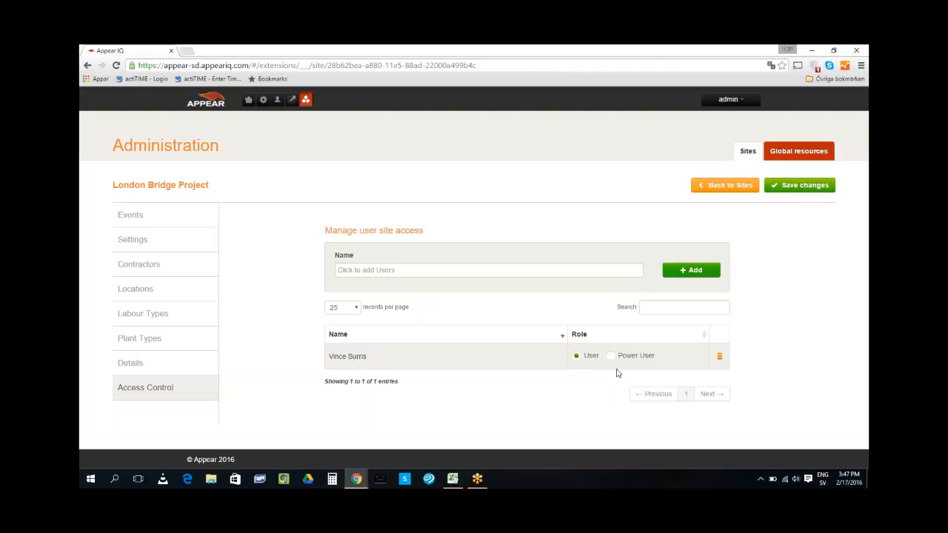
click(789, 154)
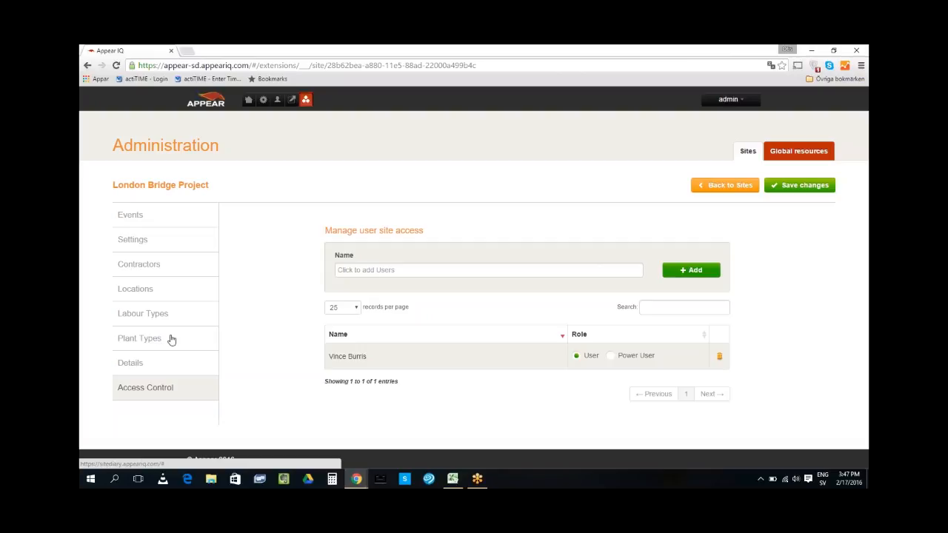
click(612, 356)
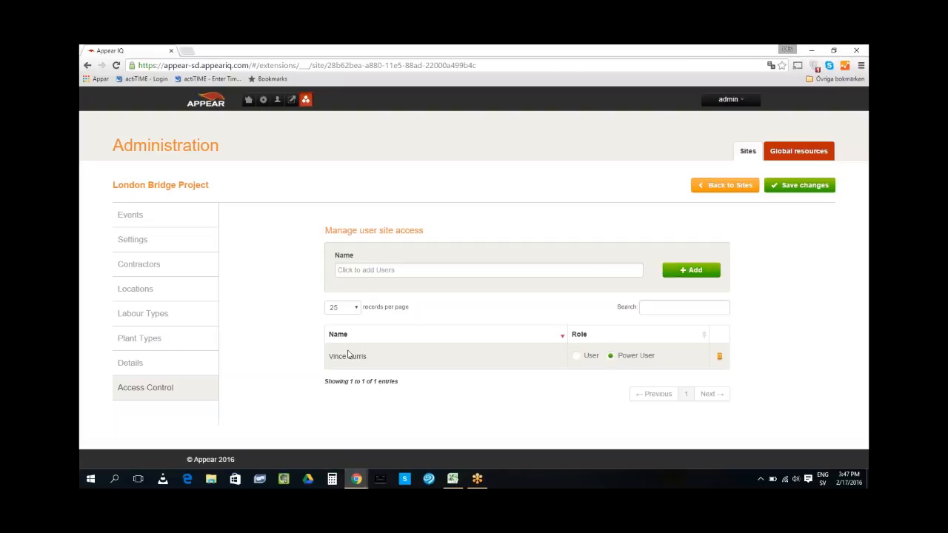
click(794, 187)
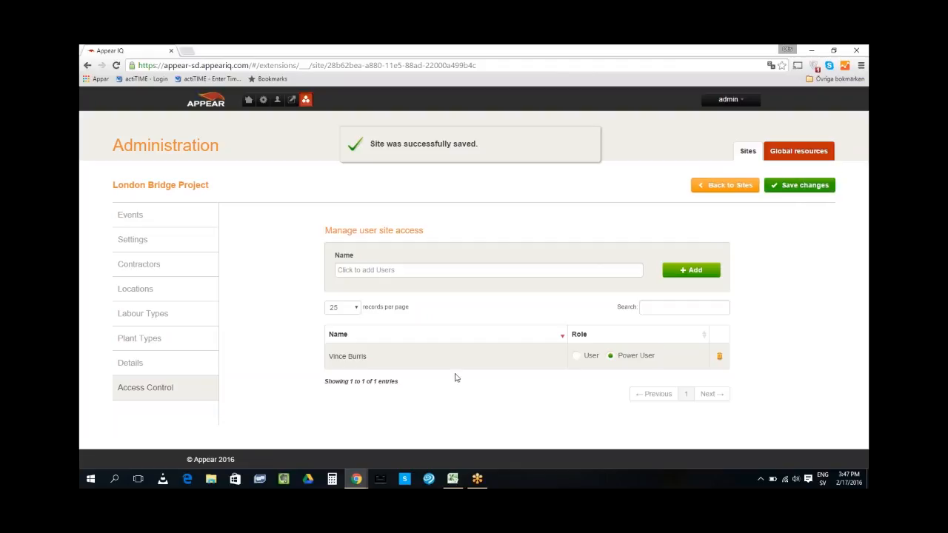
Hide the HSE, Machine Operator, Foreman, Engineer and Carpenter labour types from the site
click(152, 315)
scroll(643, 331, down, 3)
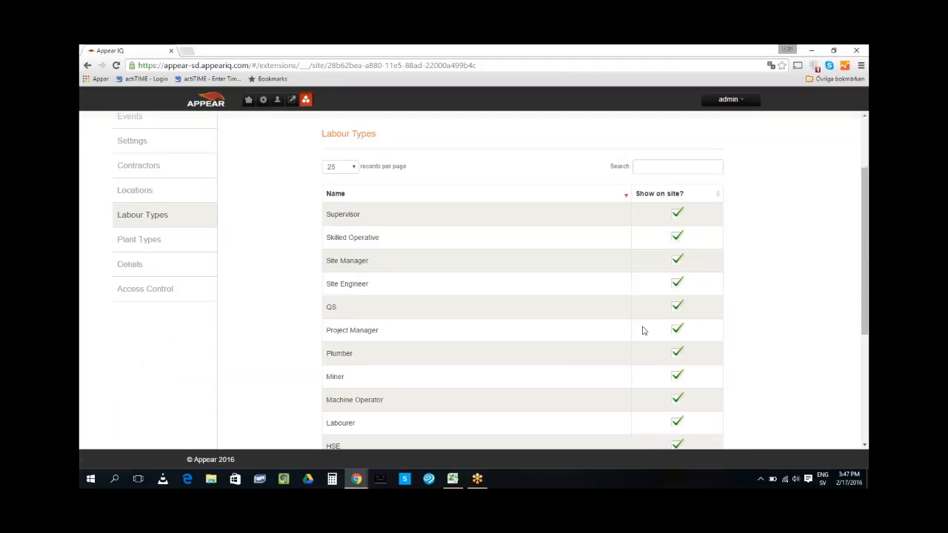
scroll(643, 331, down, 2)
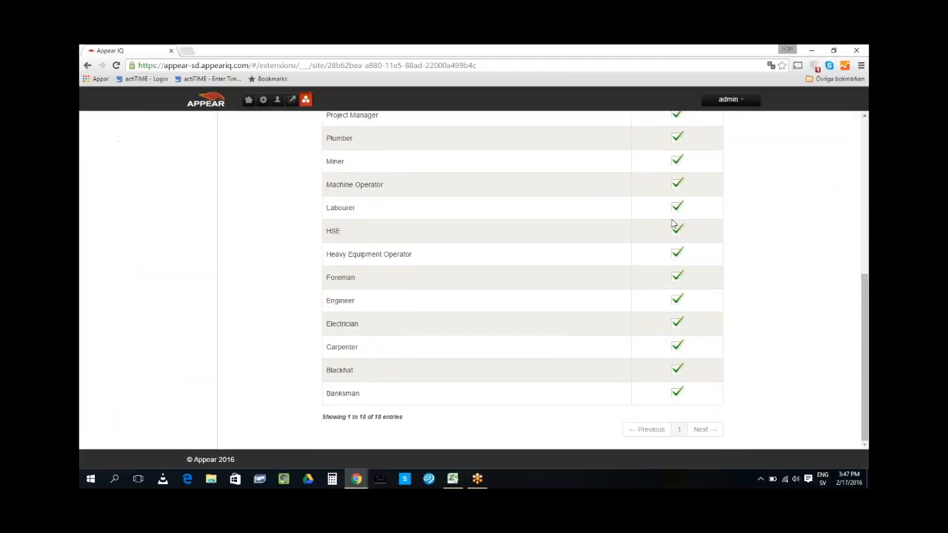
click(677, 228)
click(677, 184)
click(677, 277)
click(675, 302)
click(675, 347)
Hide the Site Manager, Skilled Operative and QS labour types too, and save the changes
scroll(597, 341, up, 4)
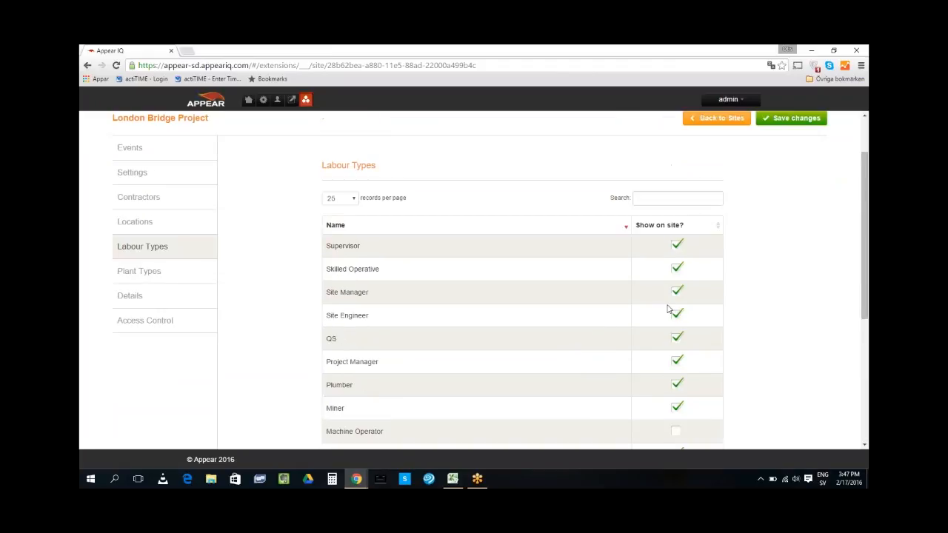
click(676, 292)
click(676, 271)
click(676, 339)
scroll(561, 330, up, 1)
scroll(560, 330, up, 1)
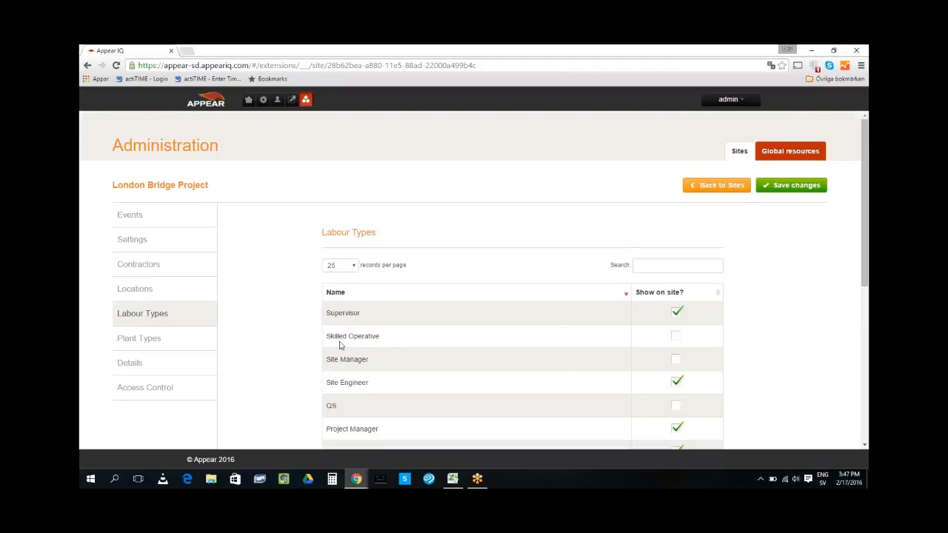
click(793, 186)
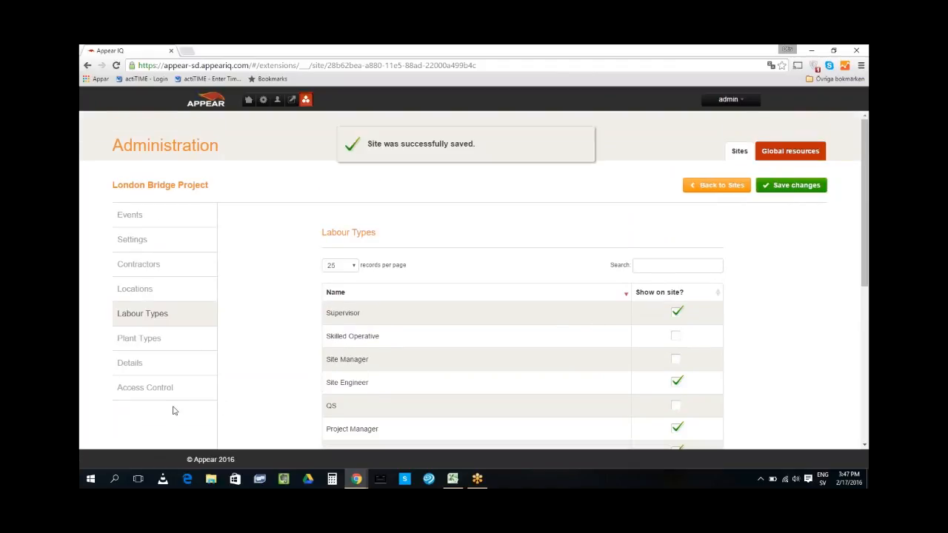
Hide the Road Saw, Grader and Forklift plant types on London Bridge Project
click(137, 340)
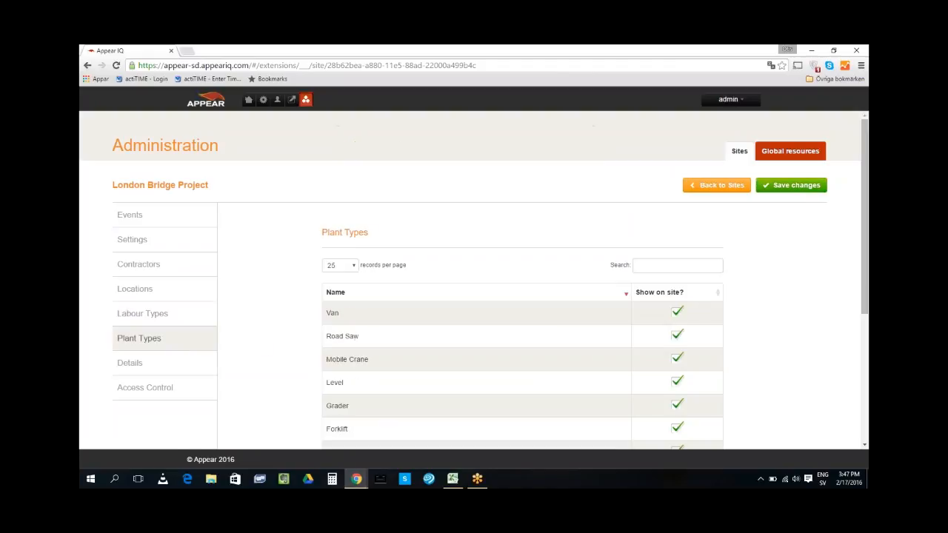
click(678, 337)
click(675, 406)
click(677, 429)
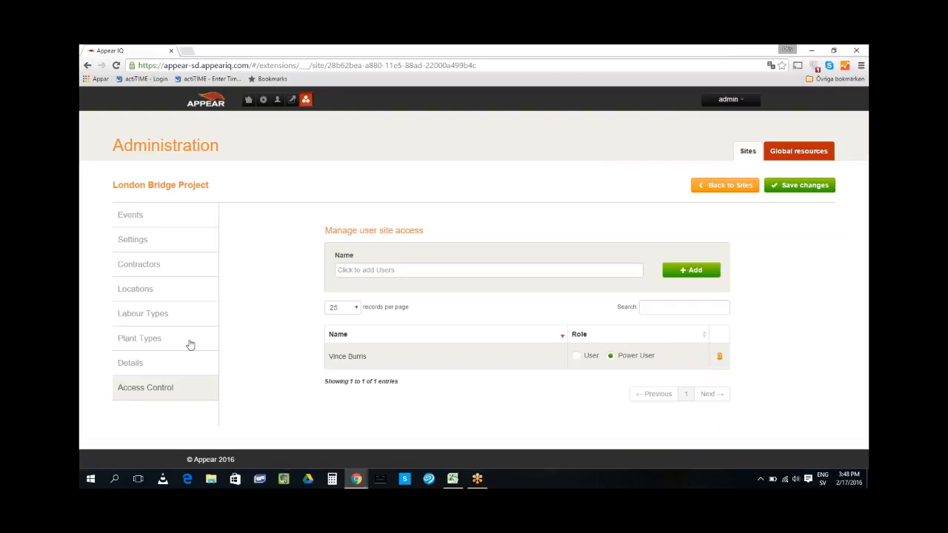
Look through London Bridge Project's Events list, then go back to the Current sites list
click(142, 220)
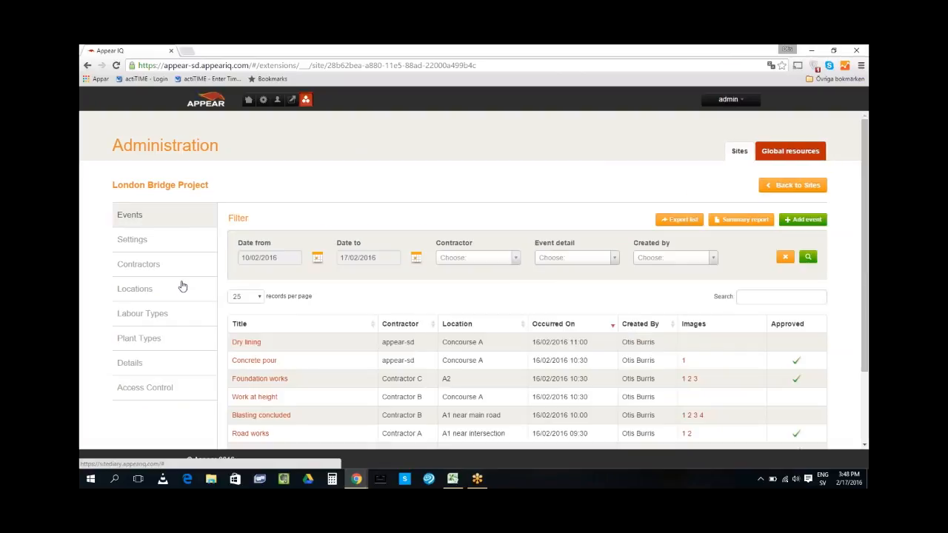
scroll(466, 332, down, 2)
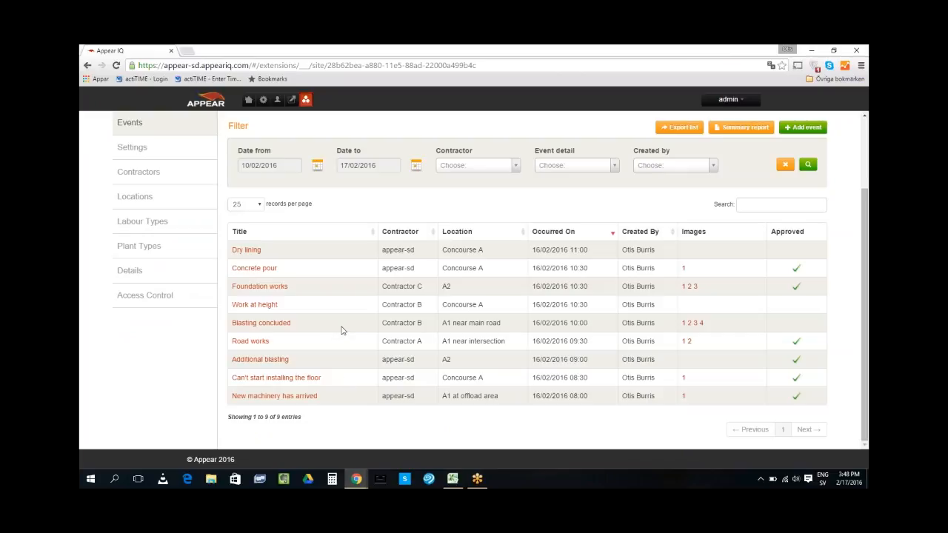
scroll(352, 341, up, 2)
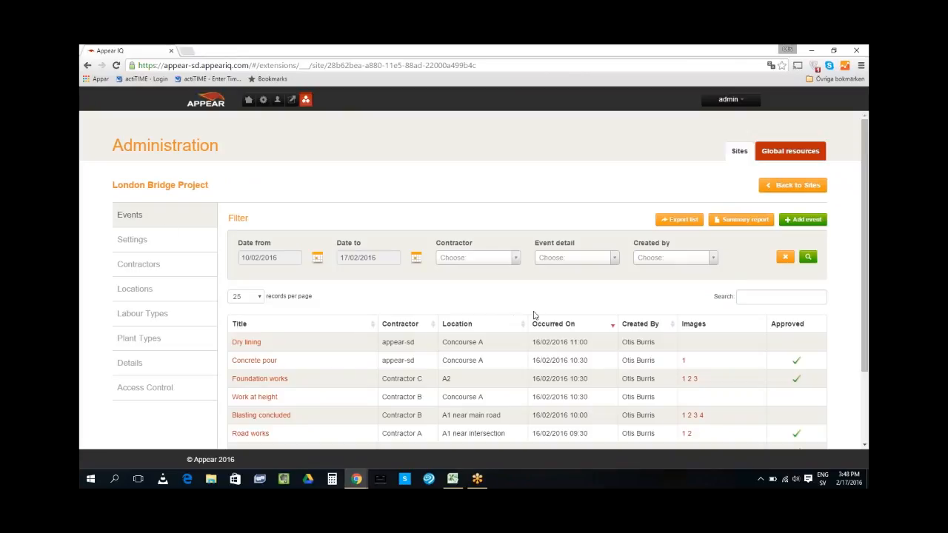
click(770, 187)
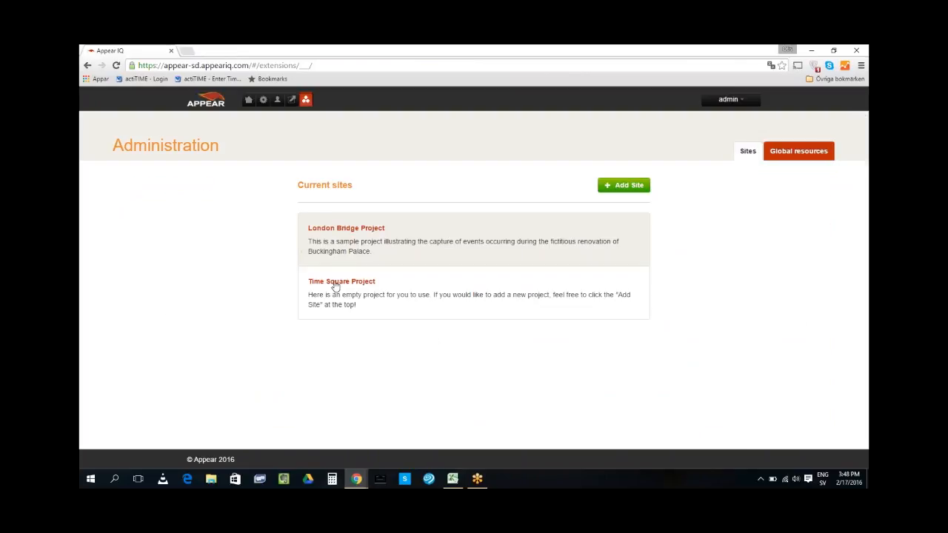
In Time Square Project's Access Control, select only the first listed user in the Name field
click(334, 287)
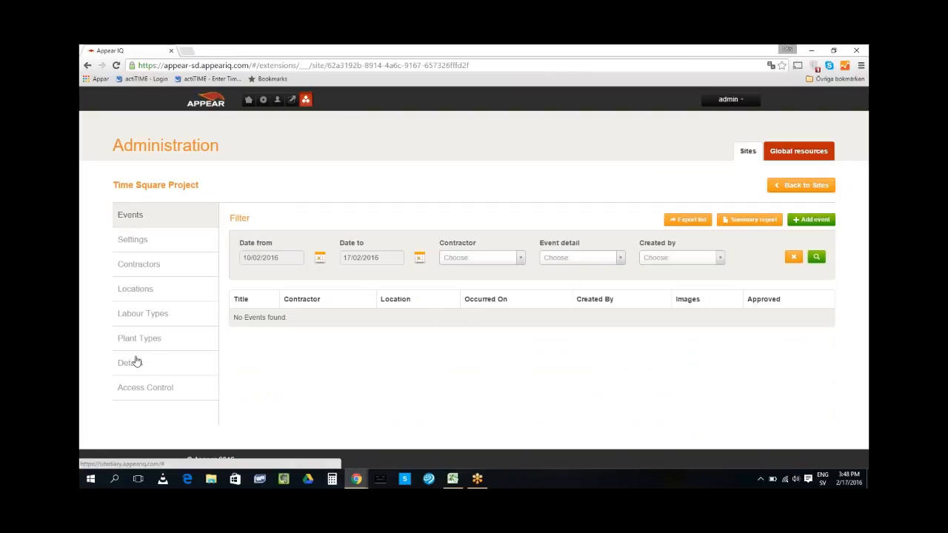
click(157, 394)
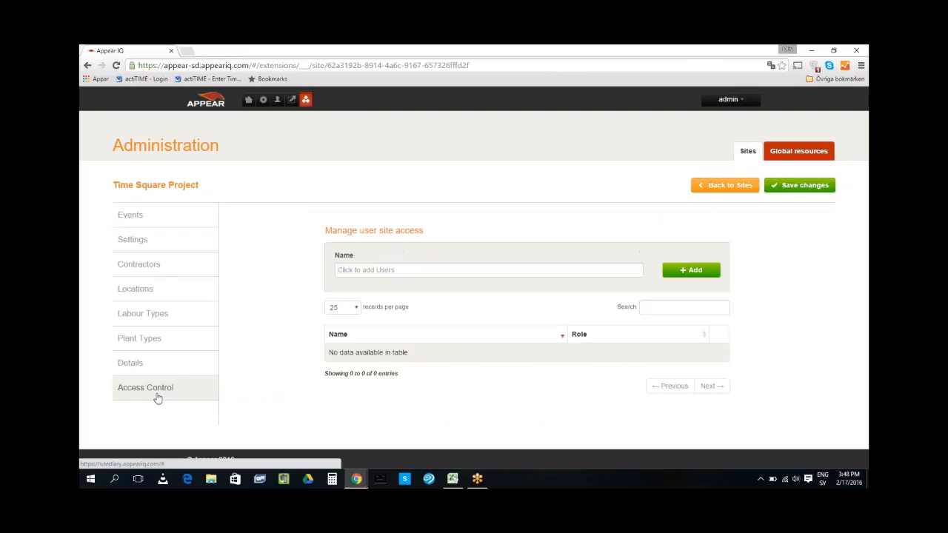
click(361, 269)
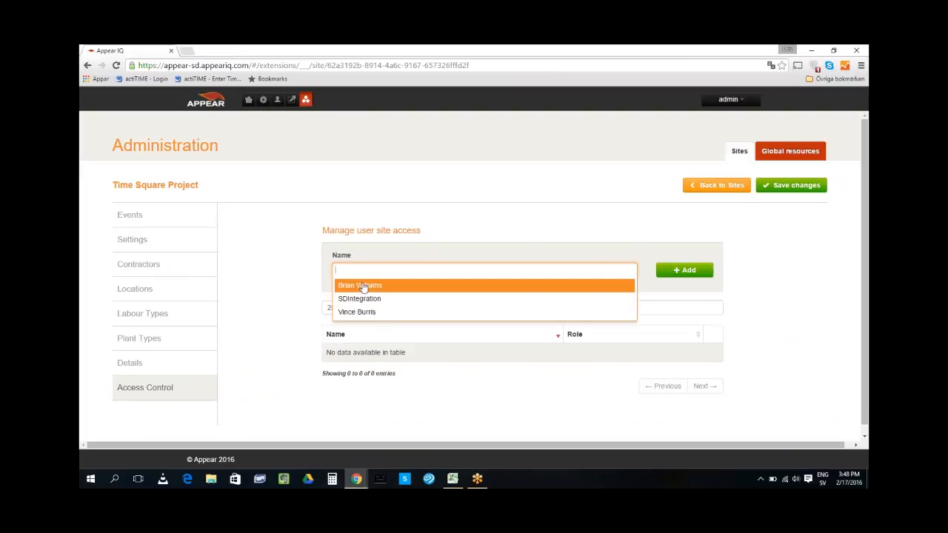
click(363, 286)
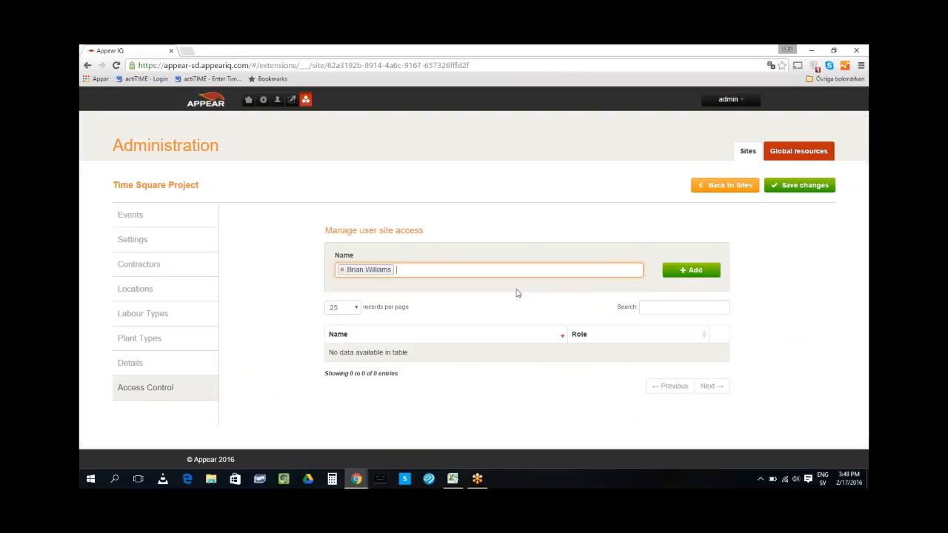
click(451, 271)
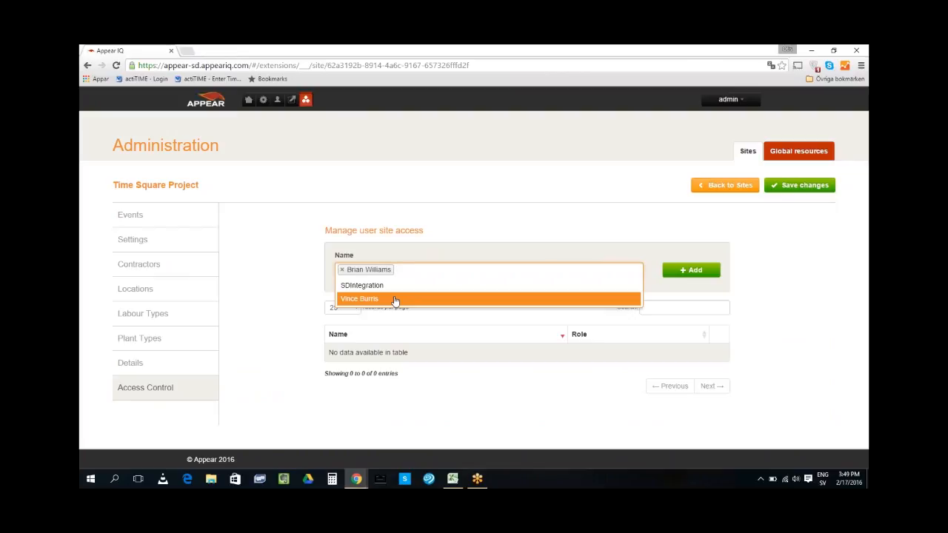
click(395, 299)
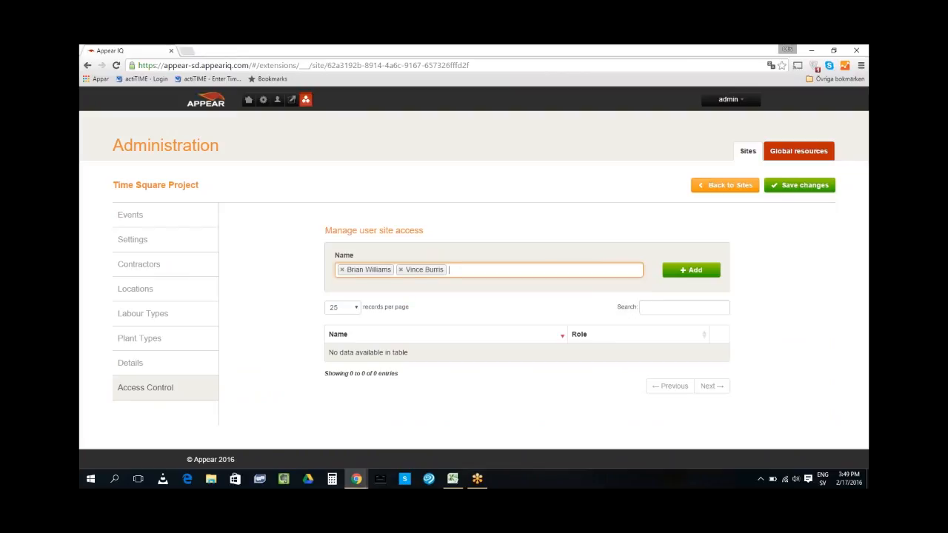
click(401, 269)
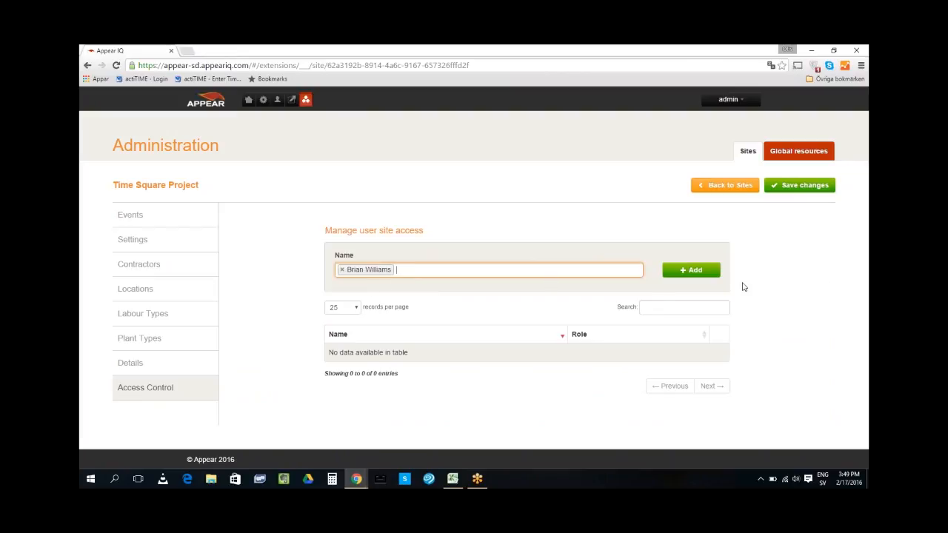
Add that user as Power User, save the site, and return home via Extensions
click(693, 271)
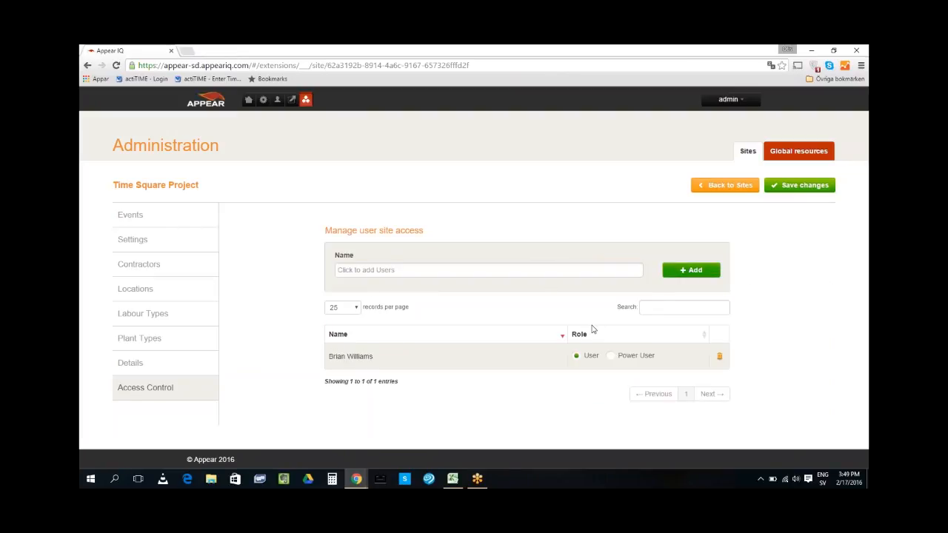
click(611, 357)
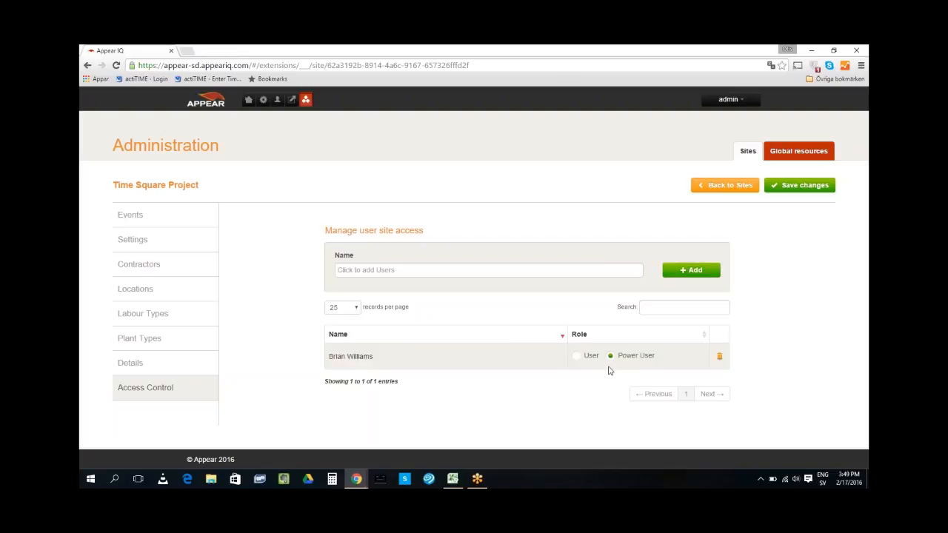
click(793, 188)
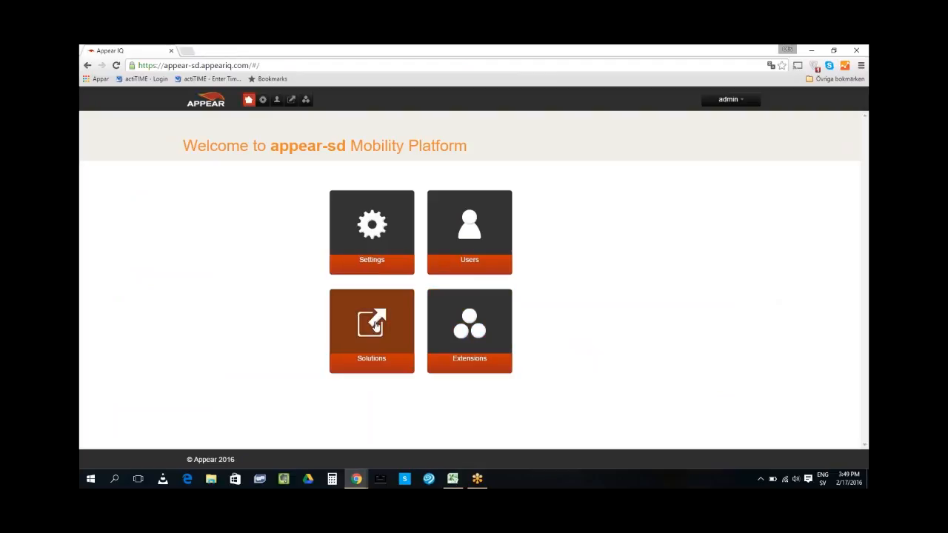
click(479, 326)
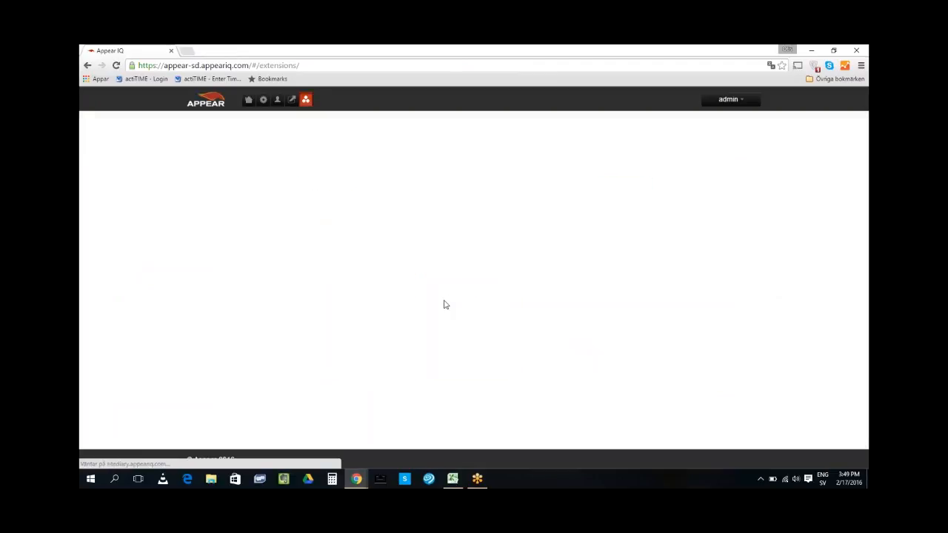